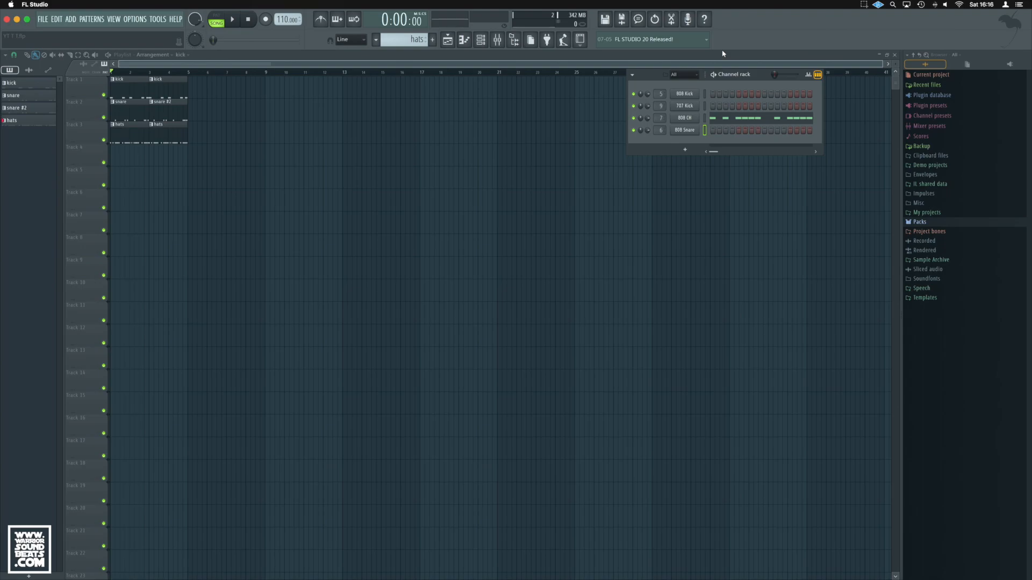
# - Play back the full drum arrangement and stop it
pyautogui.press('space')
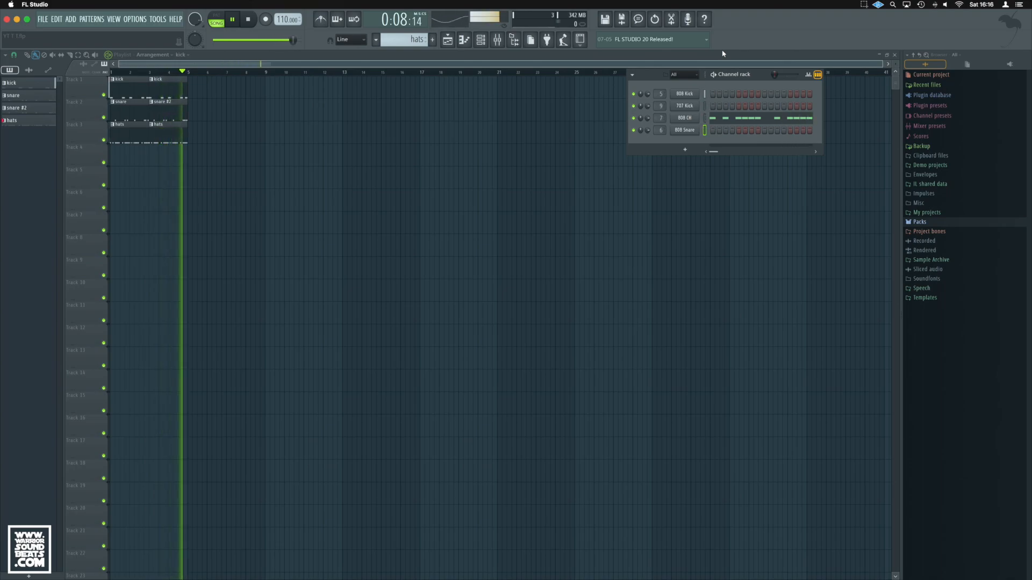
pyautogui.press('space')
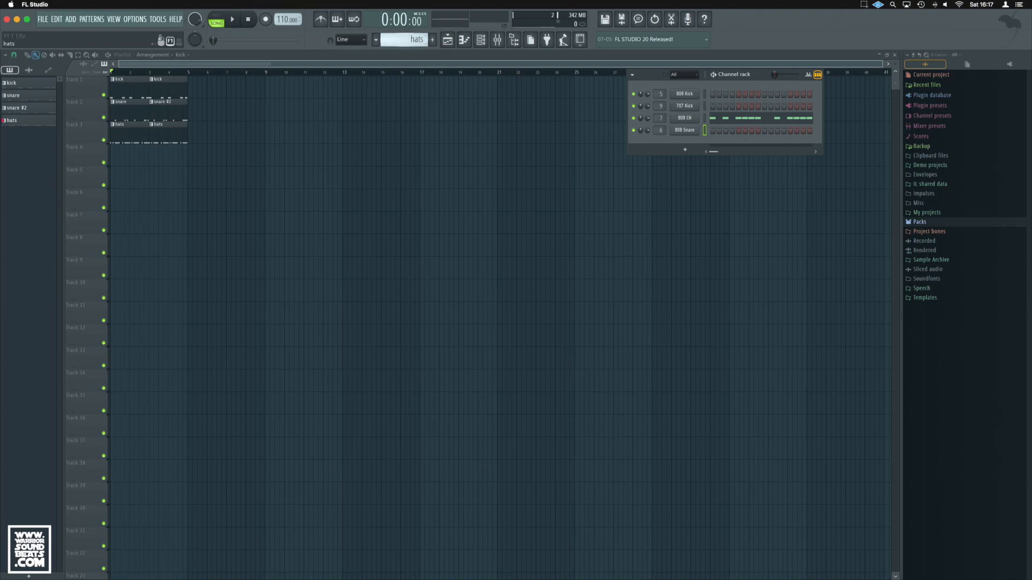
# - Switch to the kick pattern and audition the 707 Kick channel on its own
pyautogui.moveTo(403, 40); pyautogui.dragTo(403, 54)
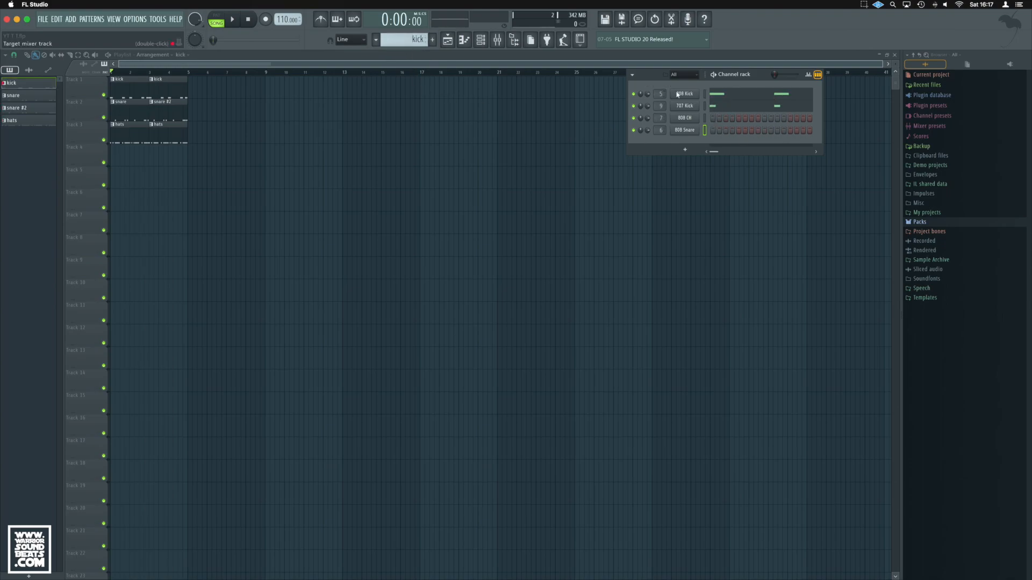
pyautogui.rightClick(633, 106)
pyautogui.click(633, 106)
pyautogui.rightClick(633, 107)
pyautogui.click(642, 118)
pyautogui.press('space')
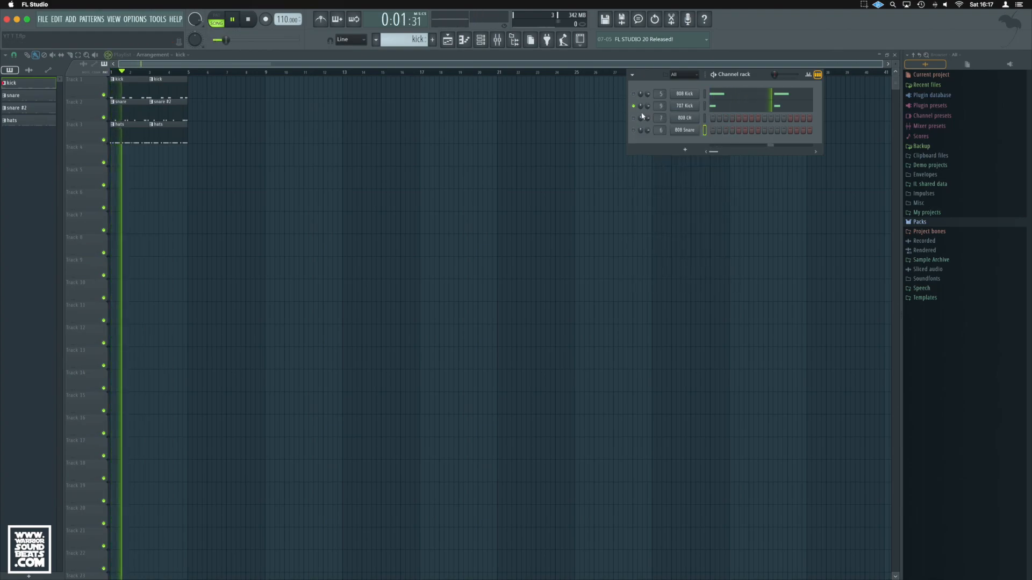
pyautogui.press('space')
# - Audition the 808 Kick channel in solo, then re-enable all channels
pyautogui.rightClick(633, 95)
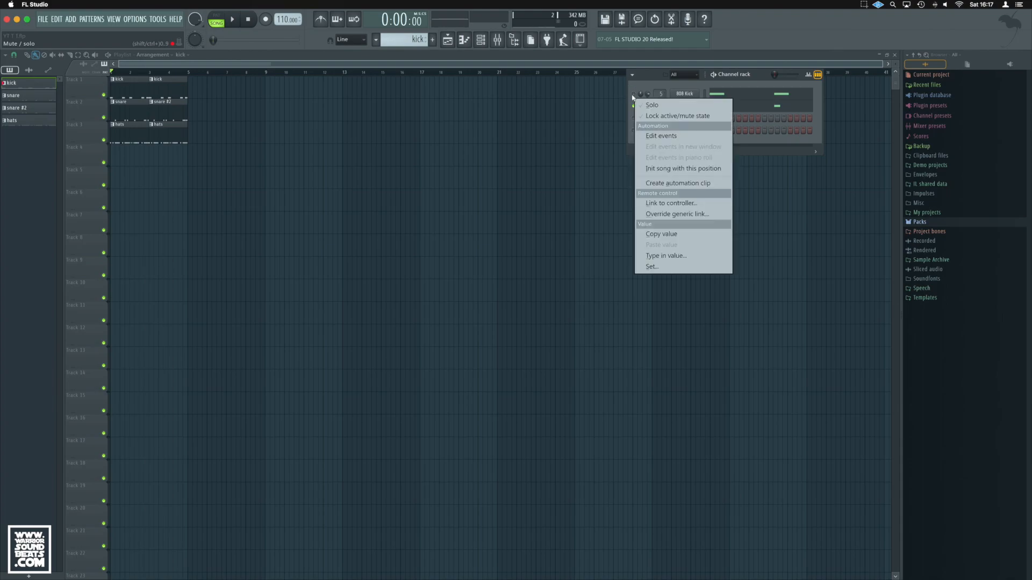
pyautogui.click(645, 105)
pyautogui.press('space')
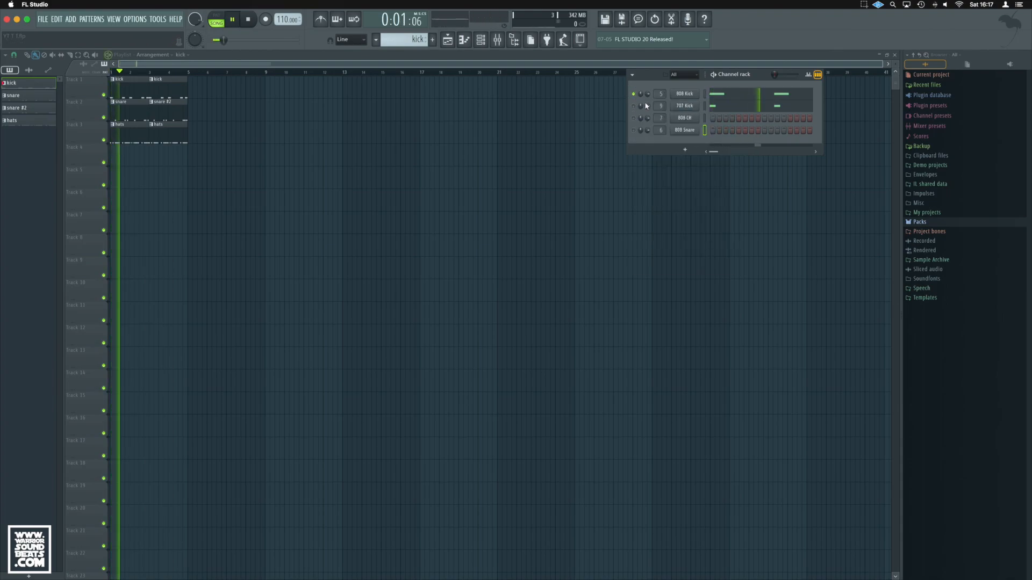
pyautogui.press('space')
pyautogui.rightClick(634, 95)
pyautogui.click(645, 104)
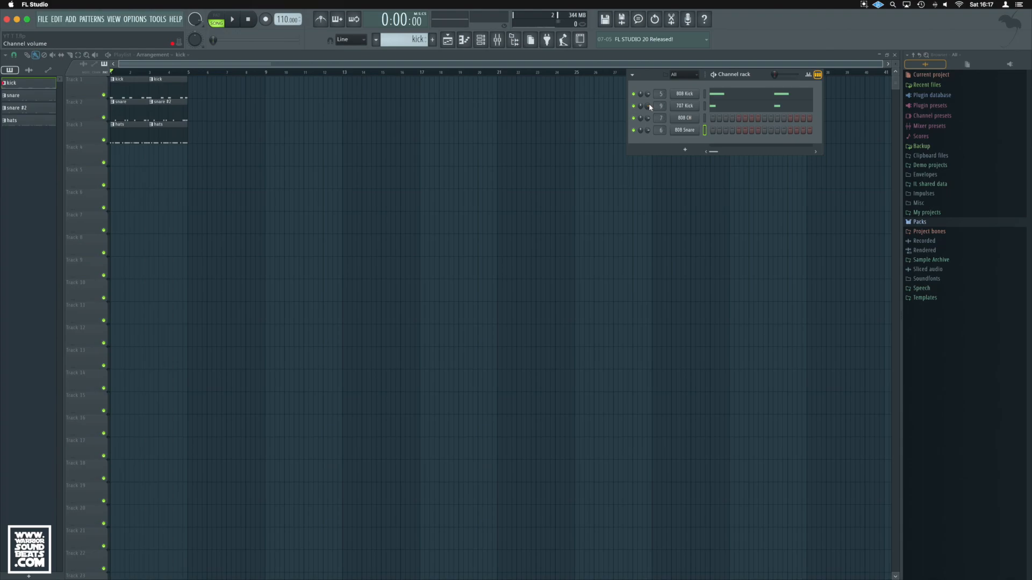
# - Open the 808 Kick channel's sample settings and show the precomputed boost, EQ and reverb effects
pyautogui.click(691, 96)
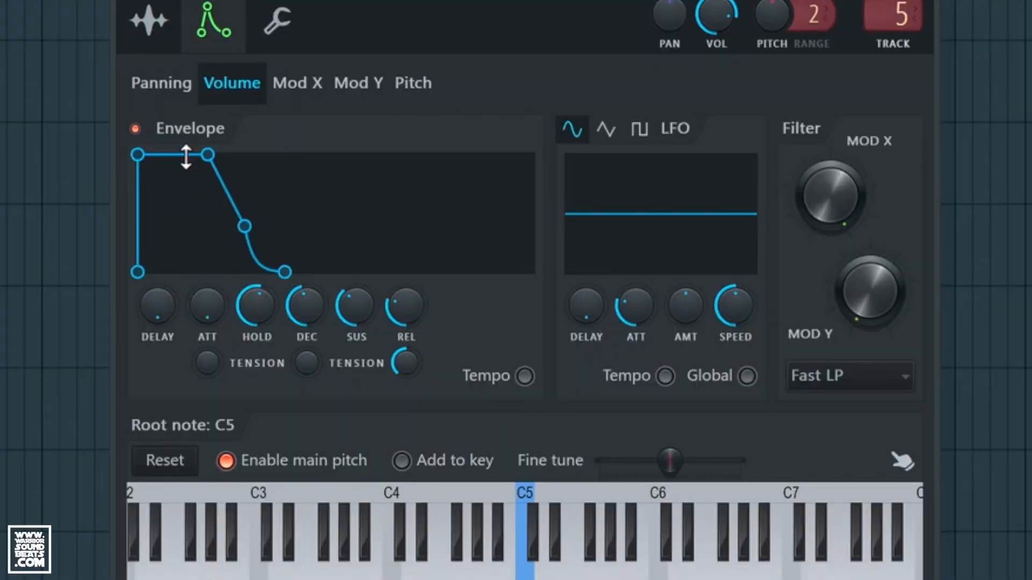
pyautogui.click(152, 33)
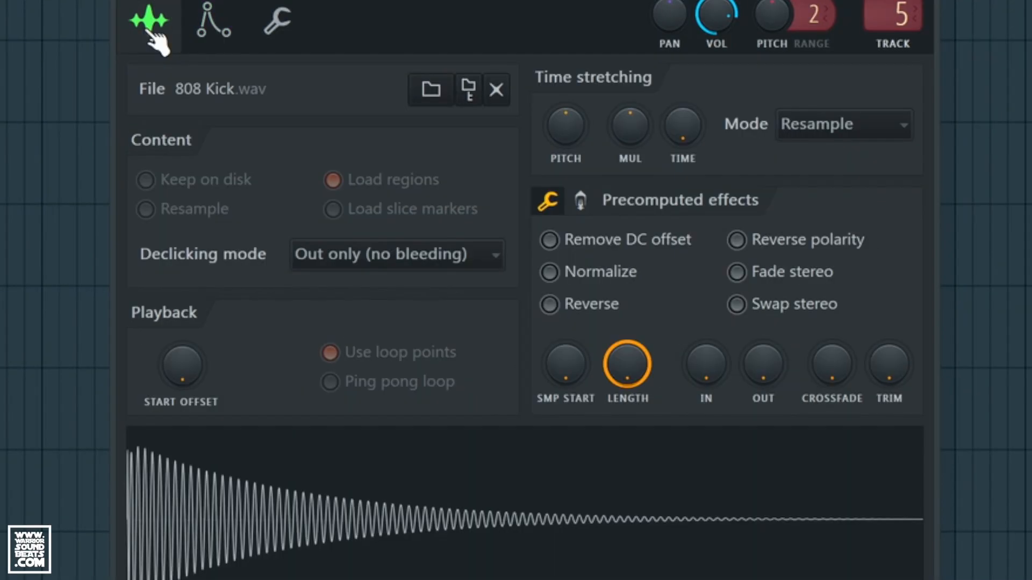
pyautogui.click(582, 207)
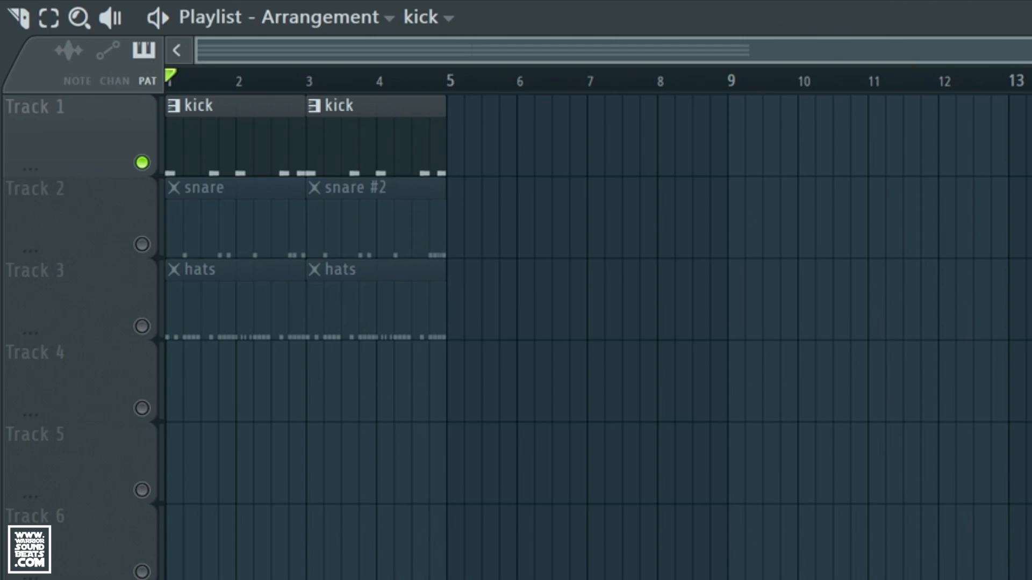
pyautogui.press('F9')
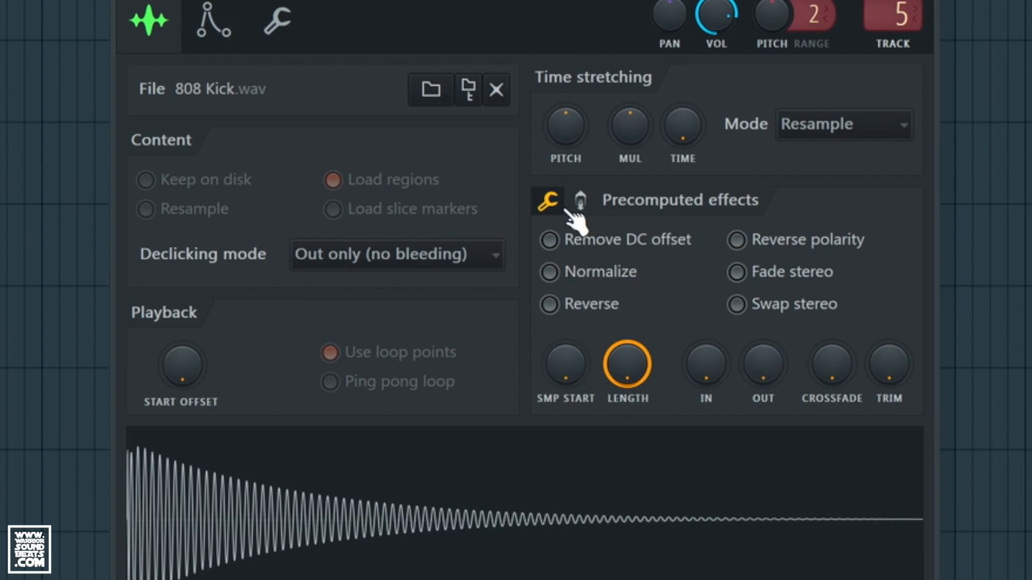
pyautogui.click(580, 202)
# - Add a slight boost with clipping enabled to the 808 Kick sample, adjust its EQ, and stop playback
pyautogui.moveTo(571, 267); pyautogui.dragTo(571, 260)
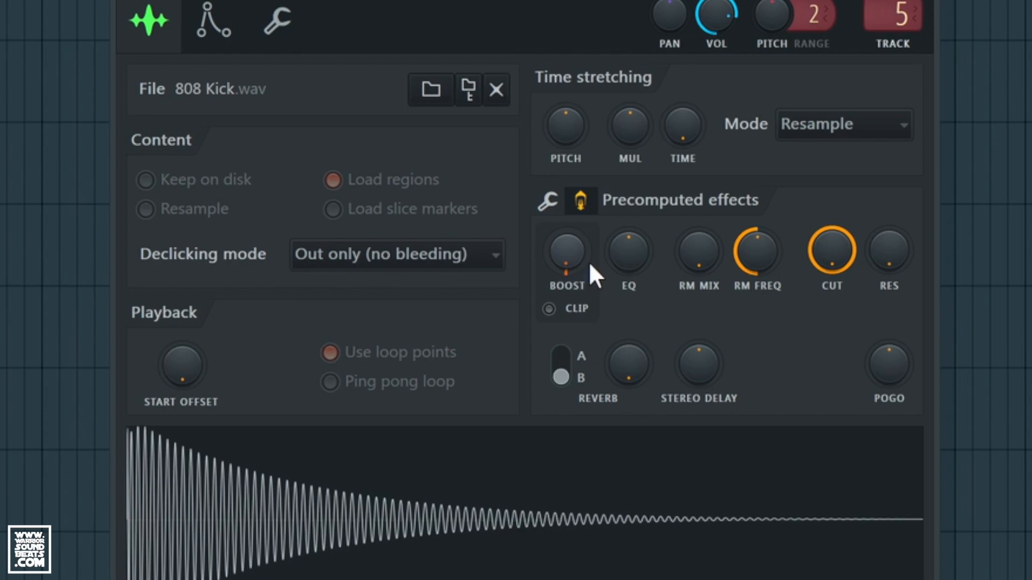
pyautogui.moveTo(568, 258); pyautogui.dragTo(569, 255)
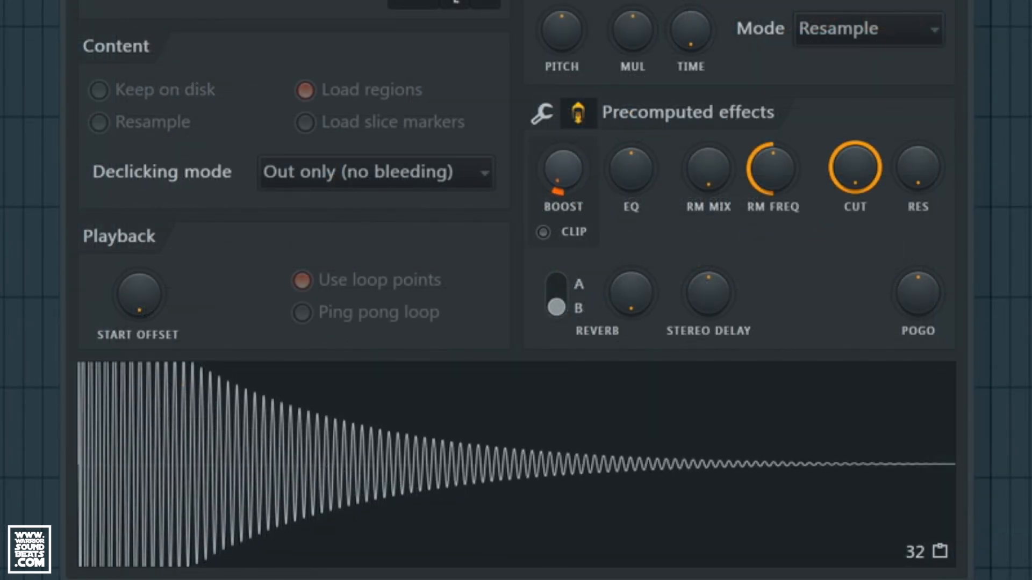
pyautogui.moveTo(564, 169); pyautogui.dragTo(563, 173)
pyautogui.click(567, 234)
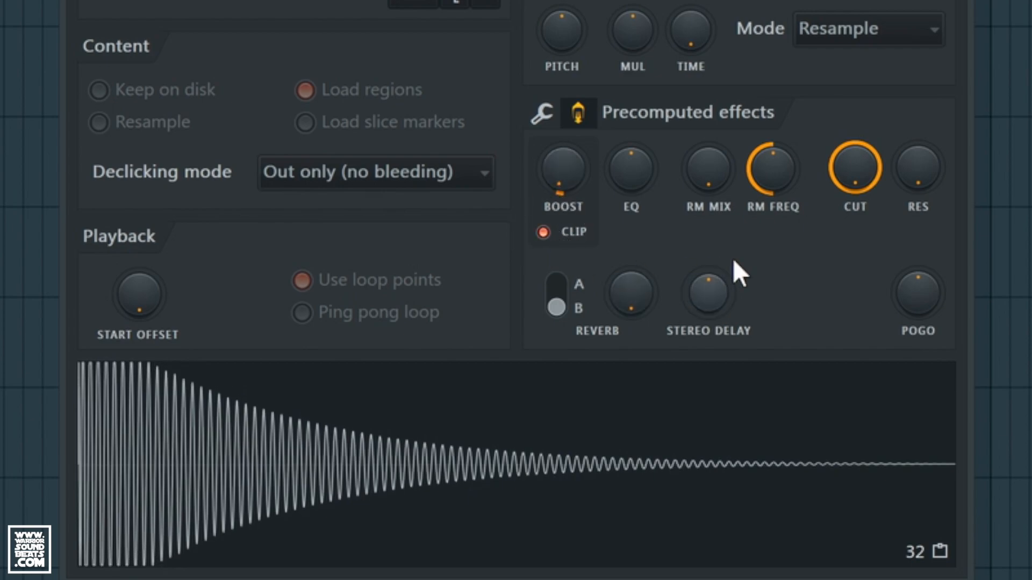
pyautogui.moveTo(576, 195); pyautogui.dragTo(576, 199)
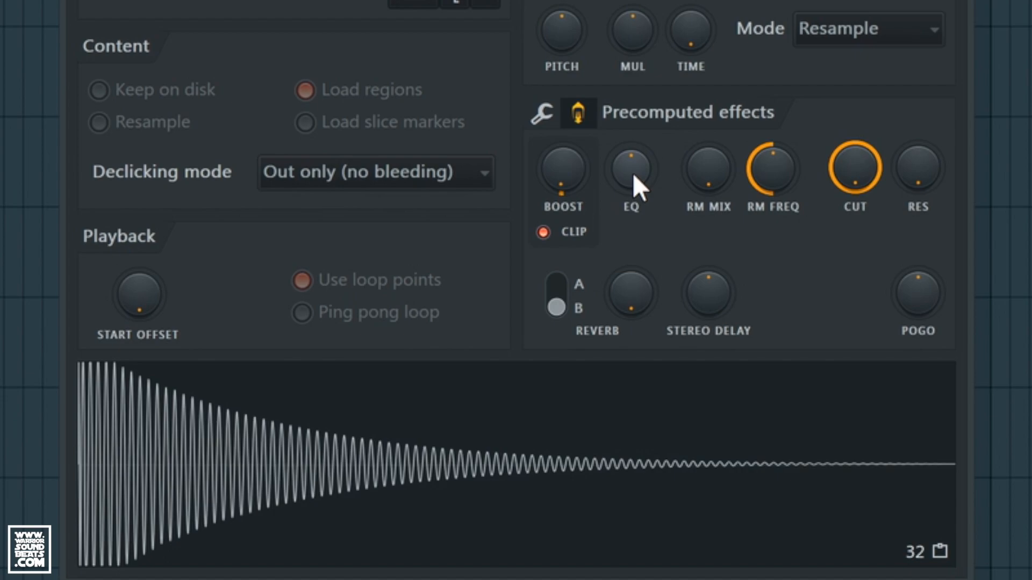
pyautogui.moveTo(631, 168); pyautogui.dragTo(631, 161)
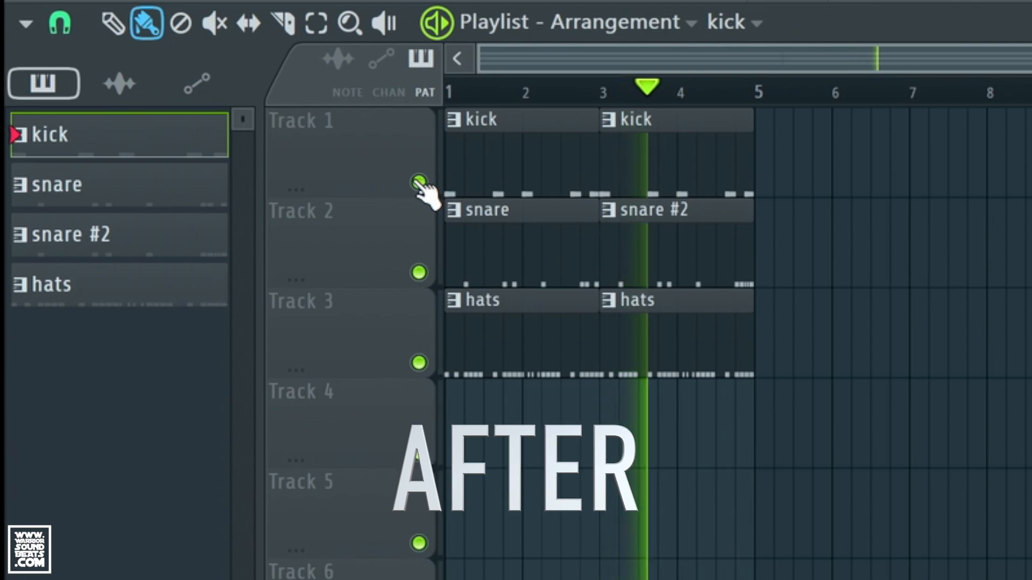
pyautogui.press('space')
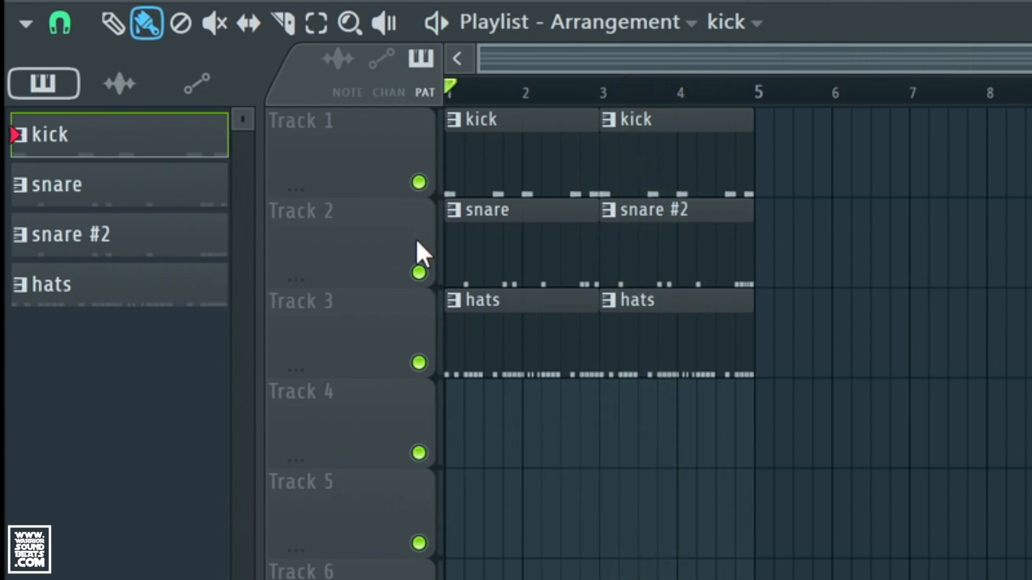
# - Enable clipping on the snare sample, add a slight precomputed boost, adjust its EQ, and stop playback
pyautogui.rightClick(420, 274)
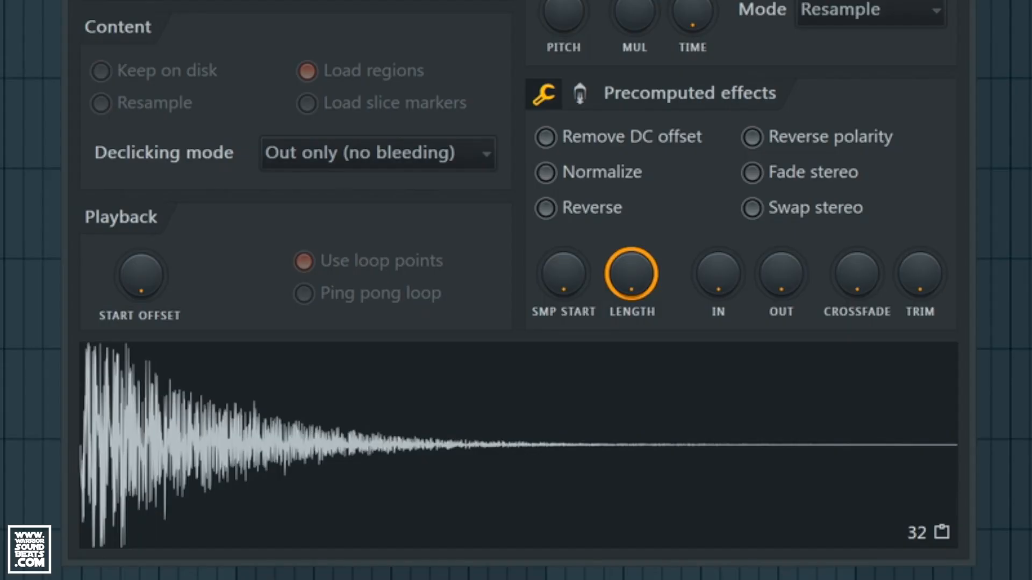
pyautogui.click(579, 95)
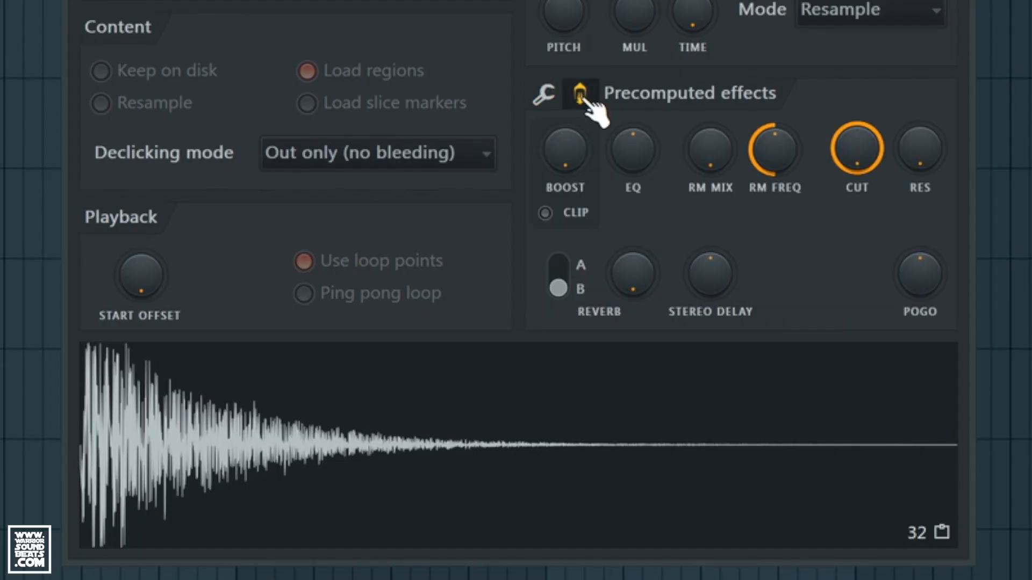
pyautogui.click(553, 213)
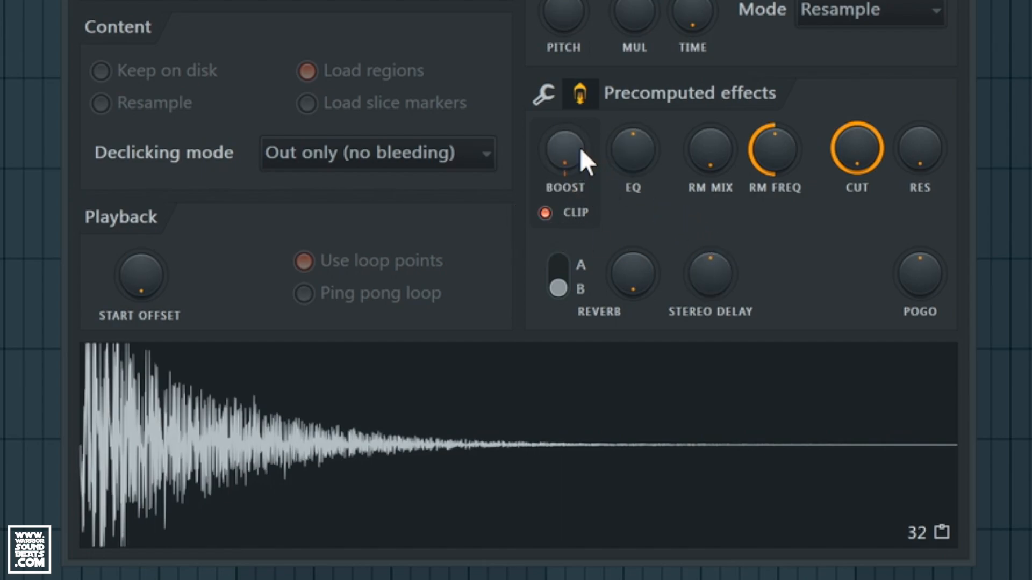
pyautogui.moveTo(570, 150); pyautogui.dragTo(569, 140)
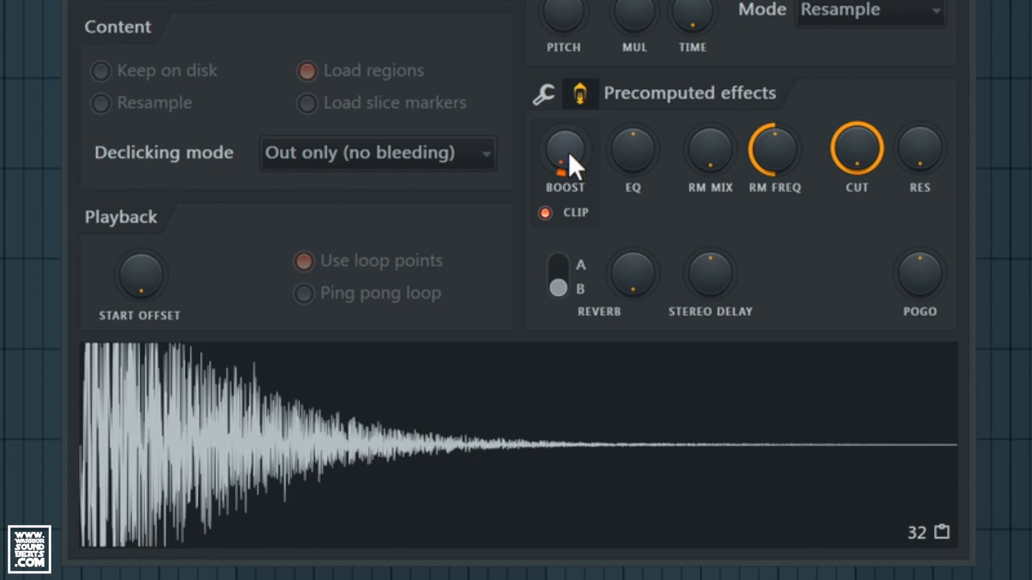
pyautogui.moveTo(630, 170)
pyautogui.mouseDown()
pyautogui.moveTo(630, 153)
pyautogui.moveTo(628, 164)
pyautogui.mouseUp()
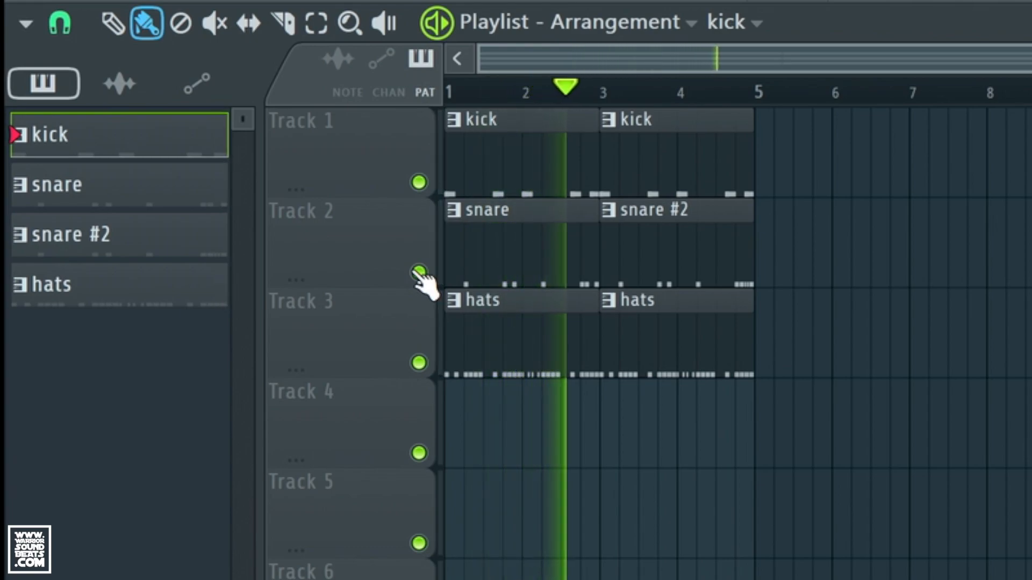
pyautogui.press('space')
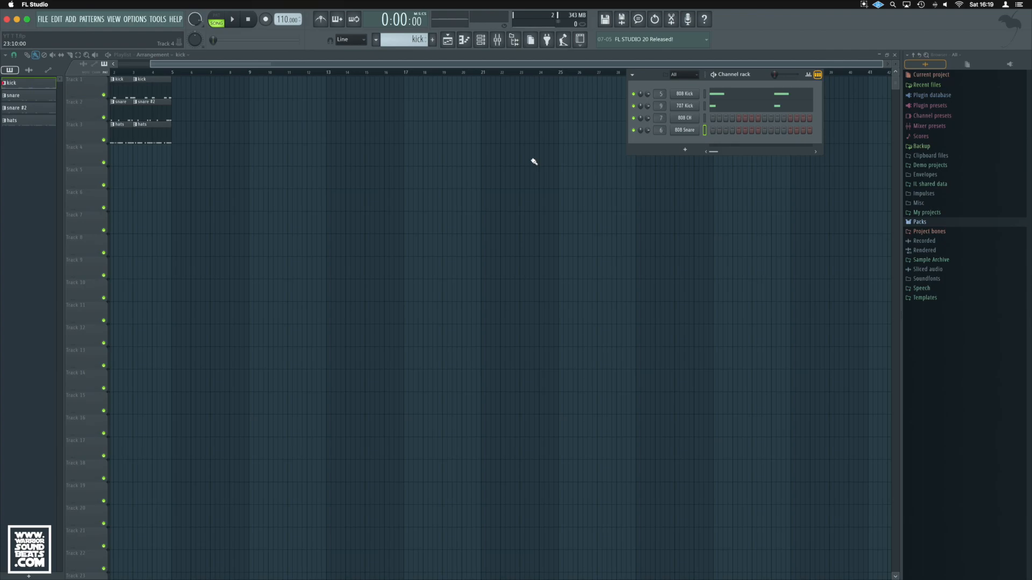
# - Add a Sytrus synth channel routed to mixer track 13 and place its window above the mixer
pyautogui.press('F9')
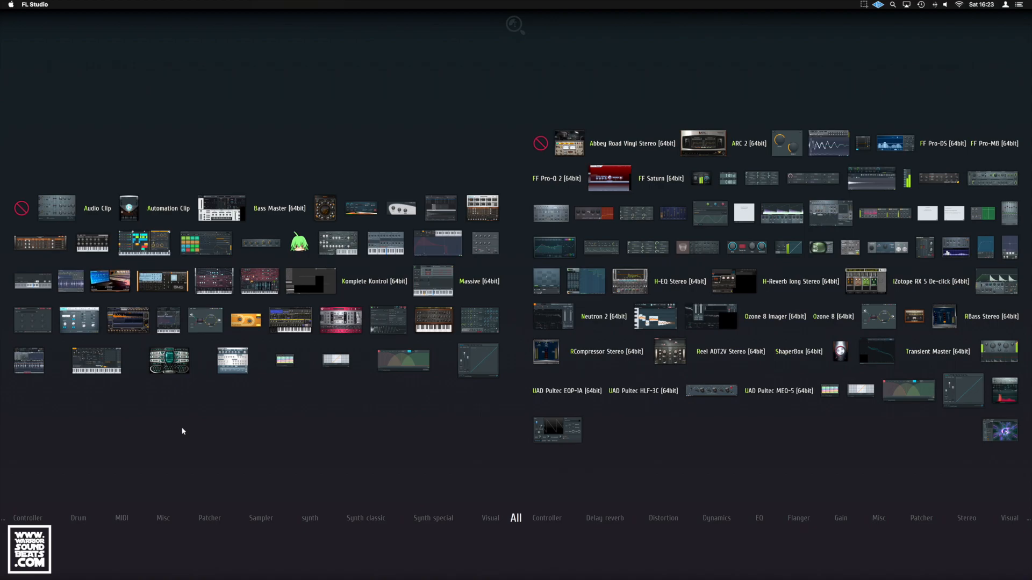
pyautogui.moveTo(98, 362); pyautogui.dragTo(409, 377)
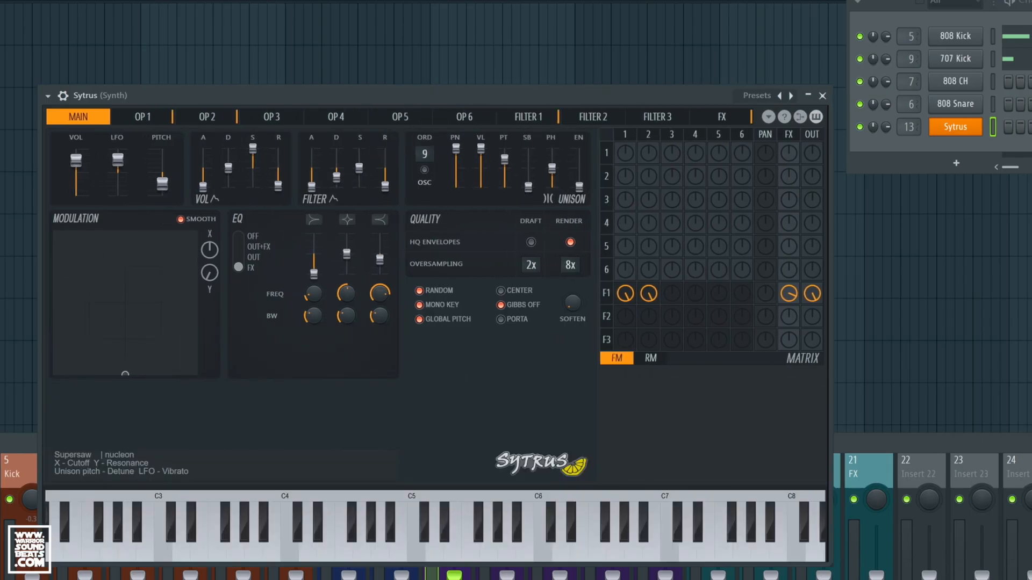
pyautogui.moveTo(832, 566); pyautogui.dragTo(1004, 480)
pyautogui.moveTo(754, 96); pyautogui.dragTo(715, 47)
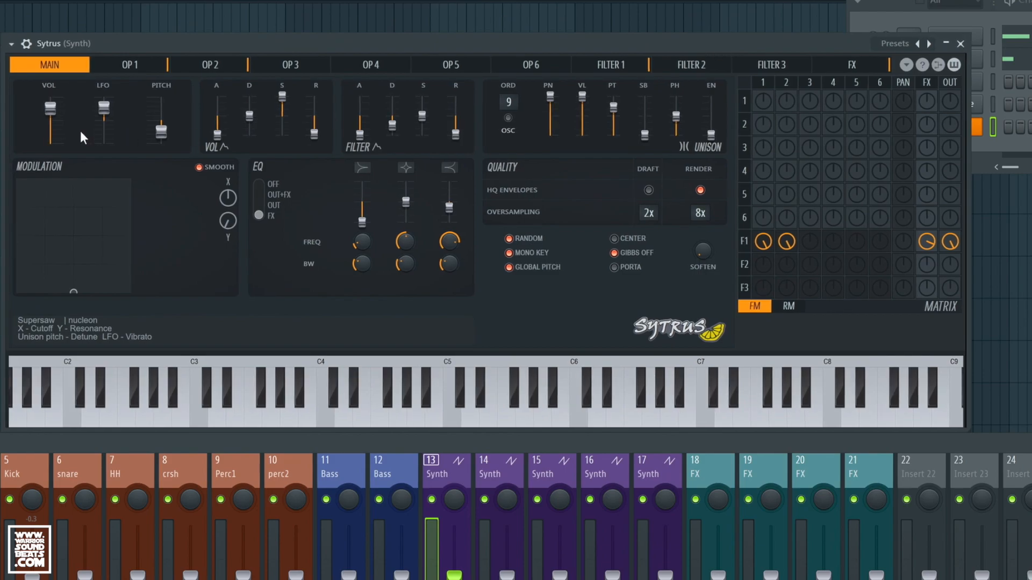
# - Load the E-grand piano preset in Sytrus
pyautogui.click(13, 45)
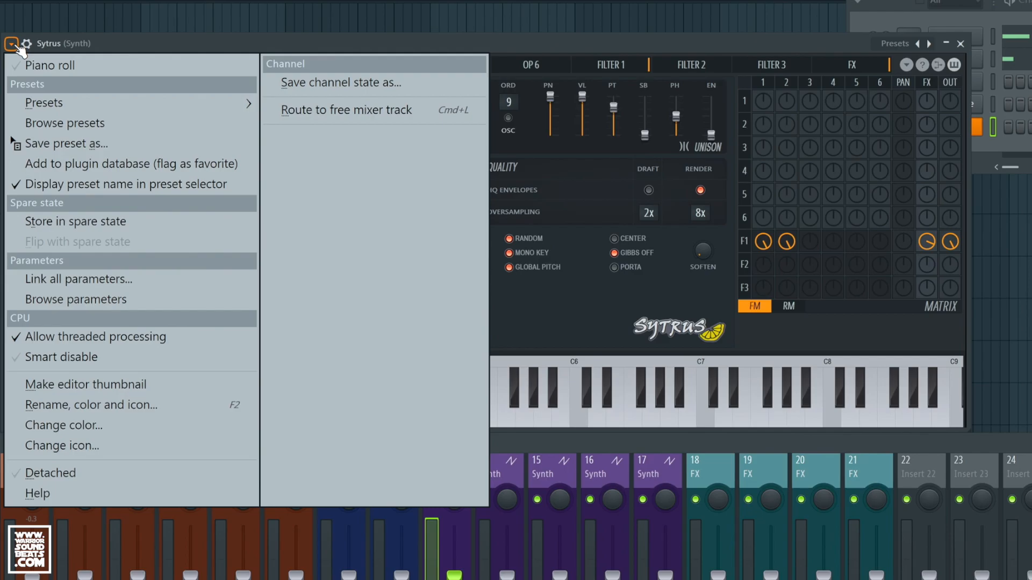
pyautogui.click(144, 104)
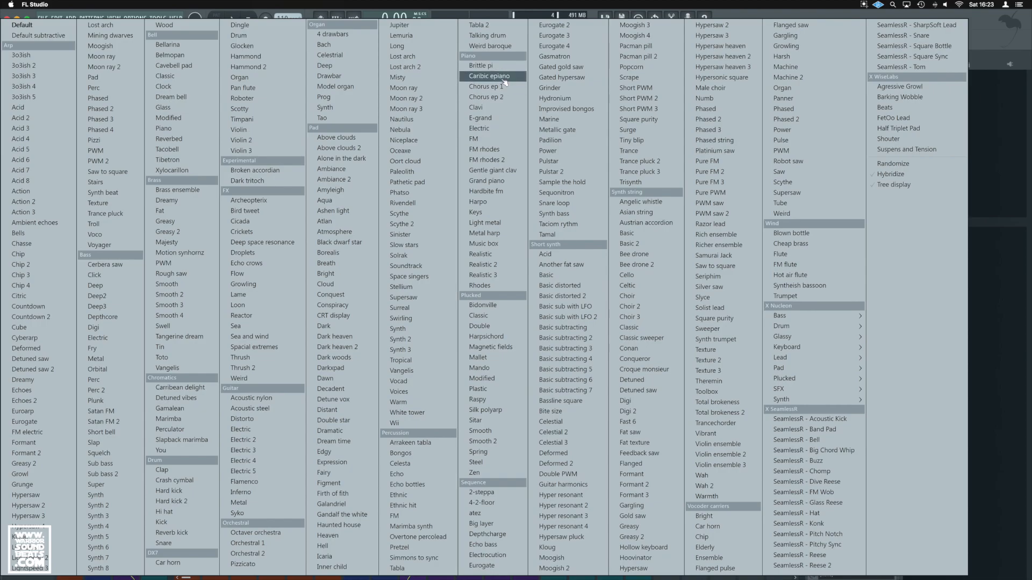
pyautogui.click(500, 120)
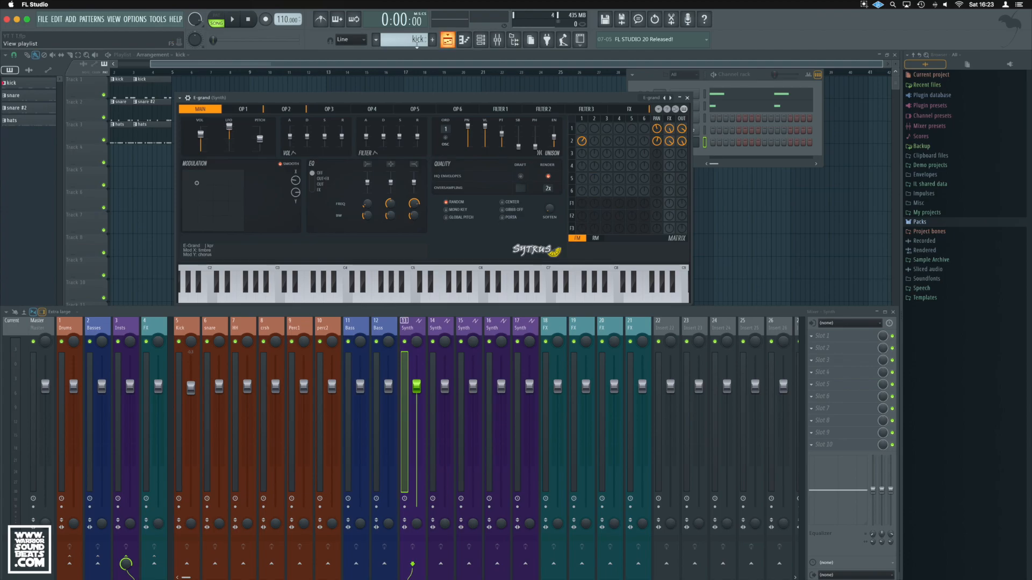
# - Create a new pattern named "piano"
pyautogui.click(432, 40)
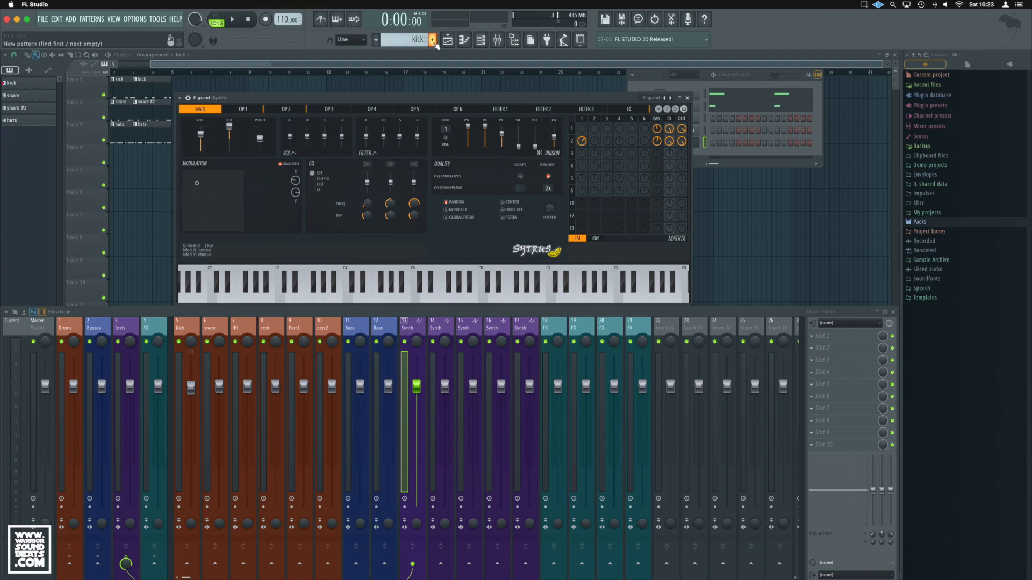
pyautogui.write('piano')
pyautogui.press('Return')
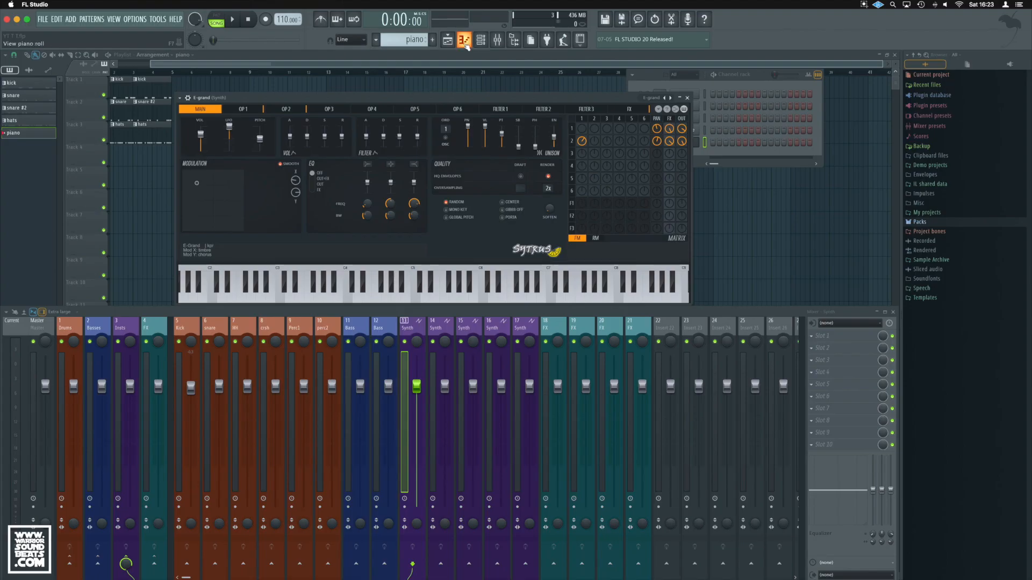
# - Open the piano roll for the E-grand channel and audition a few keys
pyautogui.click(465, 41)
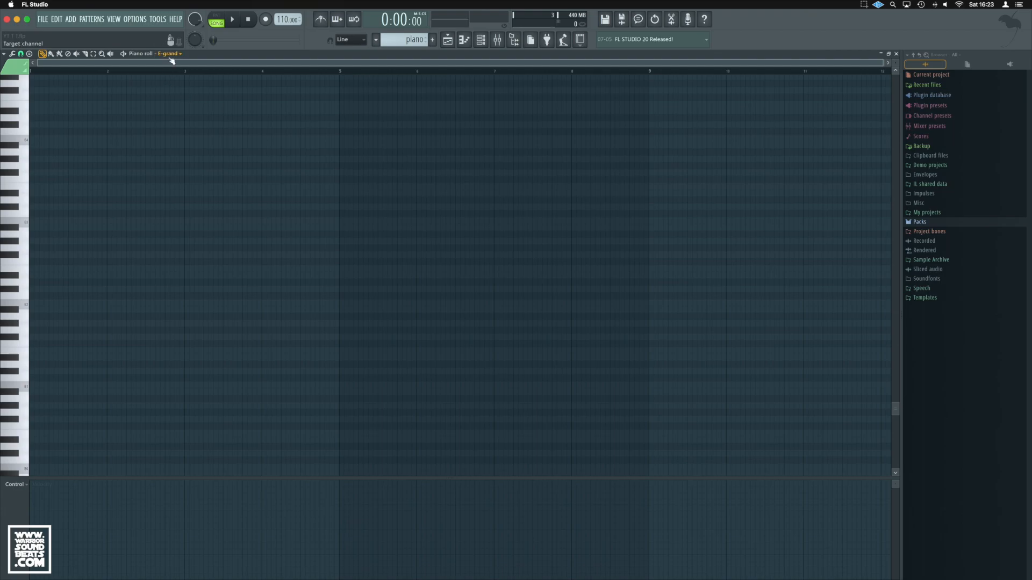
pyautogui.scroll(5, 27, 143)
pyautogui.click(25, 242)
pyautogui.click(25, 172)
pyautogui.click(24, 156)
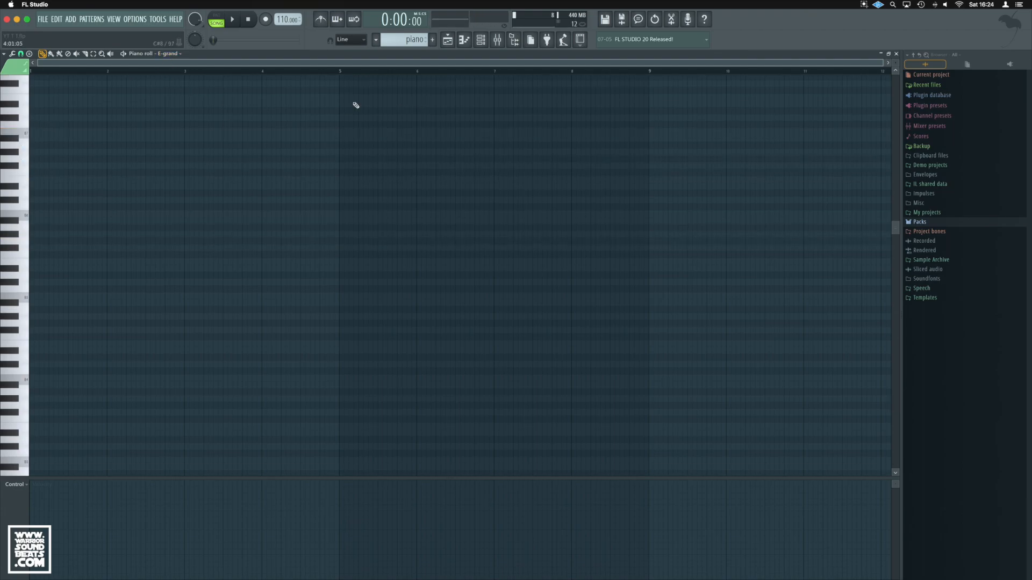
# - Place four short notes of the same pitch in the first bar, one on each beat
pyautogui.click(480, 39)
pyautogui.click(37, 132)
pyautogui.moveTo(37, 136); pyautogui.dragTo(34, 223)
pyautogui.click(53, 220)
pyautogui.click(72, 221)
pyautogui.click(92, 221)
# - Start playback and open the E-grand channel's synth window from the channel rack
pyautogui.press('space')
pyautogui.click(481, 39)
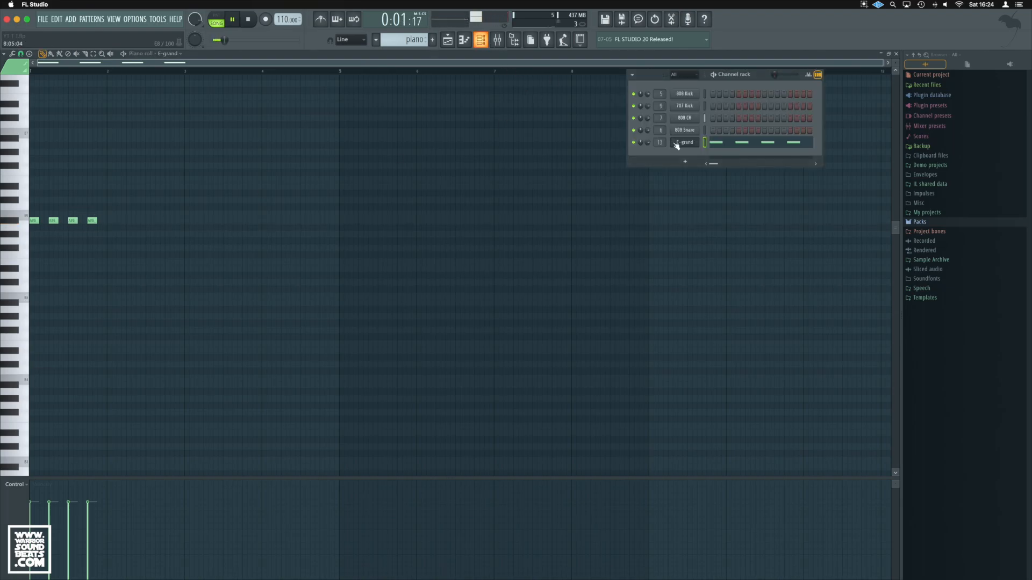
pyautogui.click(684, 142)
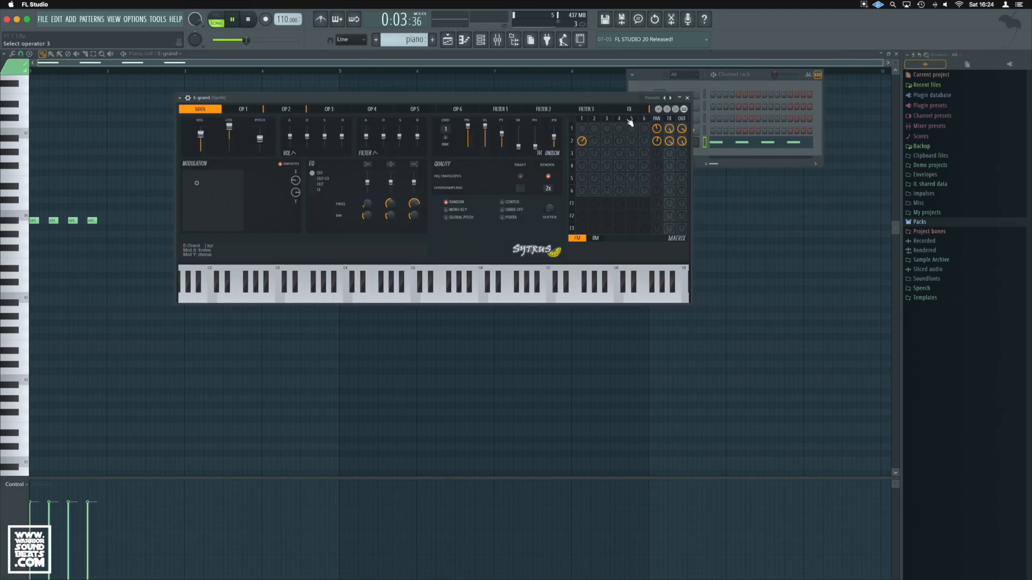
# - Play the piano pattern while switching the Sytrus preset to FM, and stop playback and close the synth window
pyautogui.press('l')
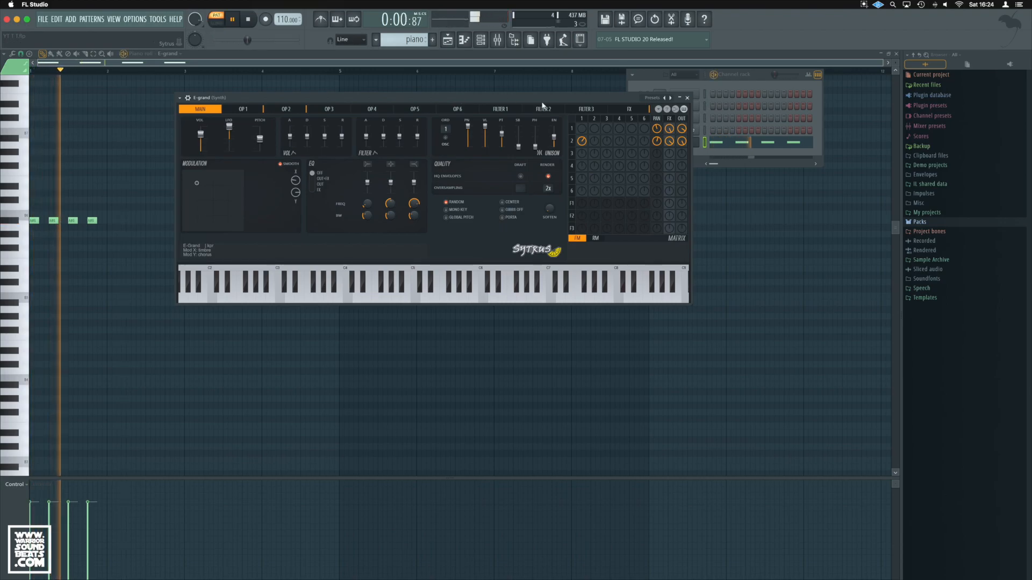
pyautogui.click(670, 98)
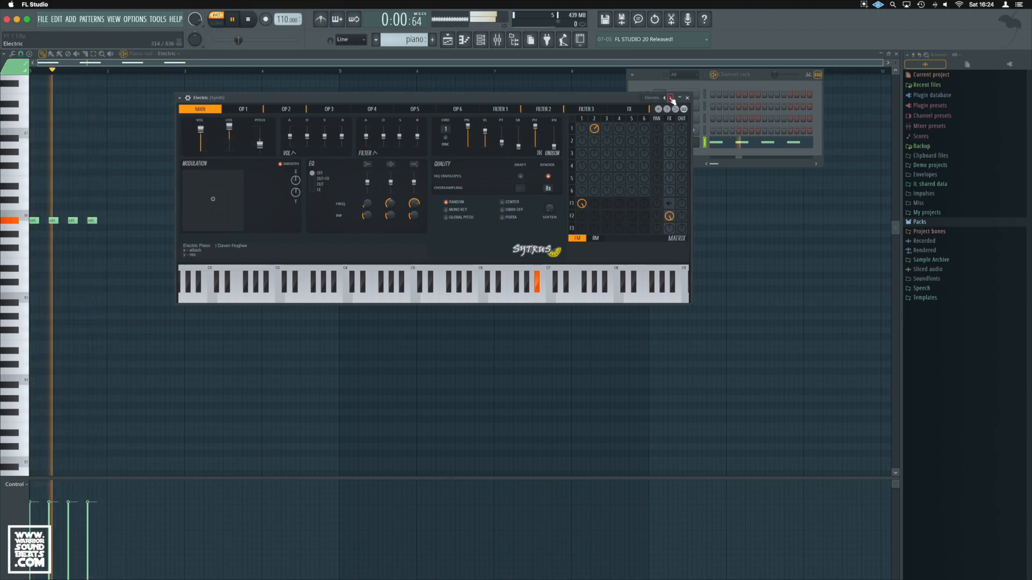
pyautogui.click(670, 98)
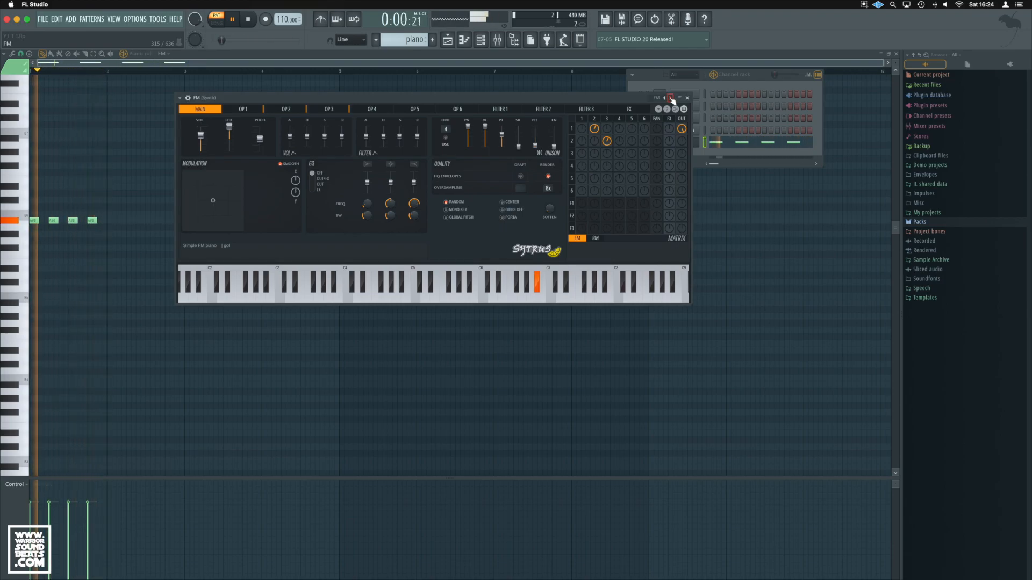
pyautogui.press('space')
pyautogui.click(687, 98)
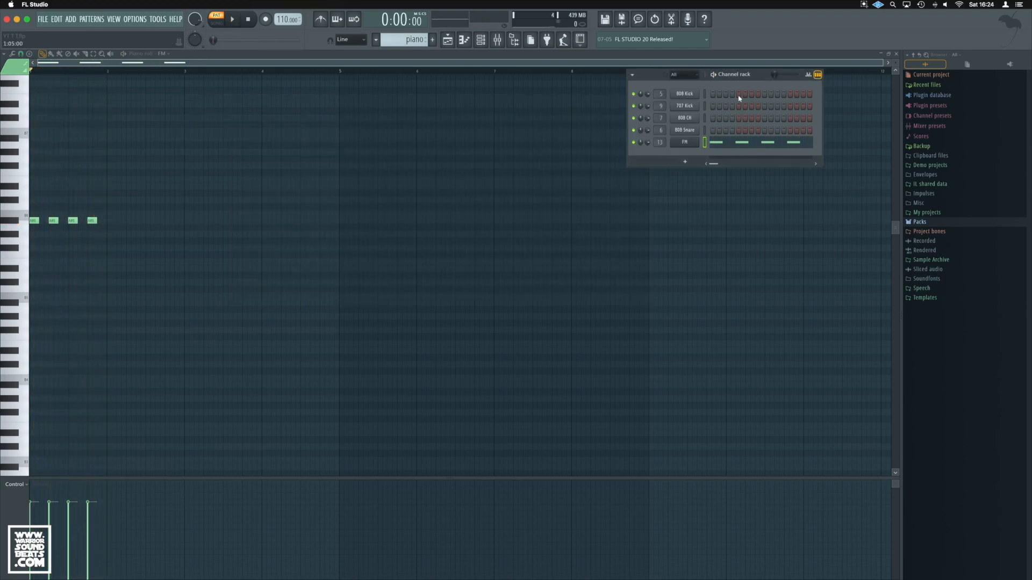
# - Delete the four test notes from the first bar of the piano roll
pyautogui.rightClick(92, 220)
pyautogui.rightClick(72, 220)
pyautogui.rightClick(53, 221)
pyautogui.rightClick(42, 223)
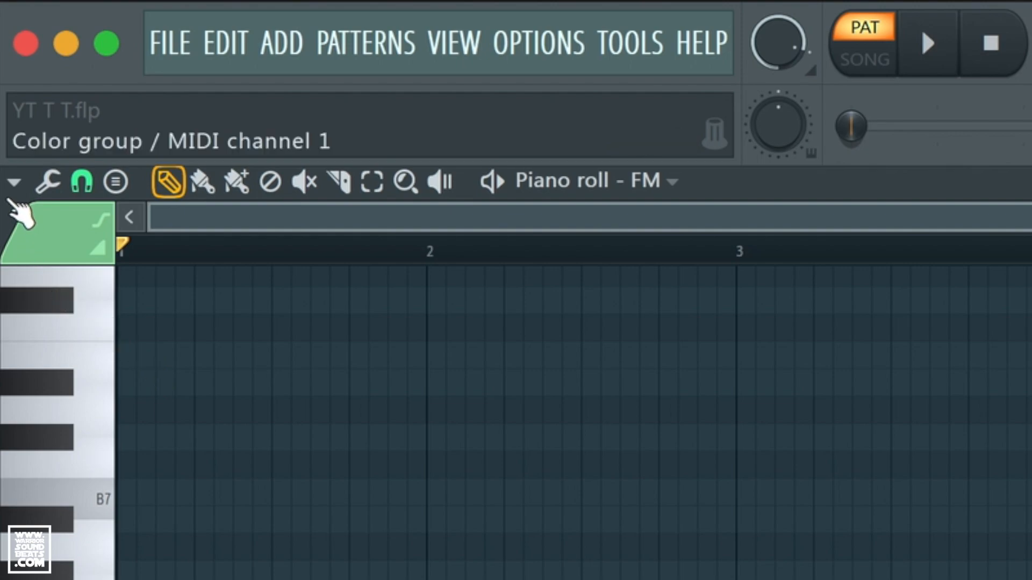
# - Set the piano roll's scale highlighting to root note F# and the Minor Natural (Aeolian) scale
pyautogui.click(12, 194)
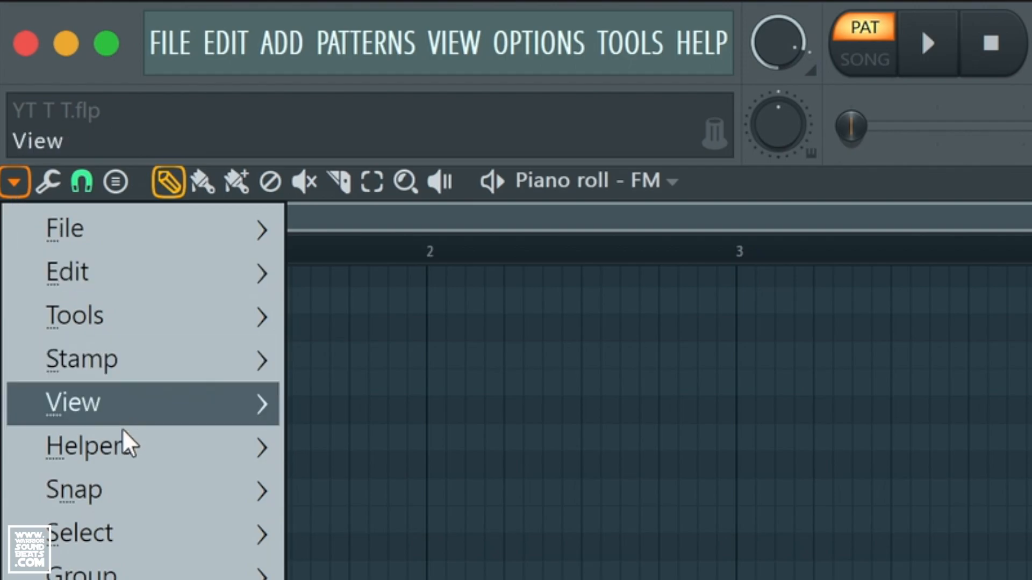
pyautogui.moveTo(122, 438)
pyautogui.moveTo(440, 510)
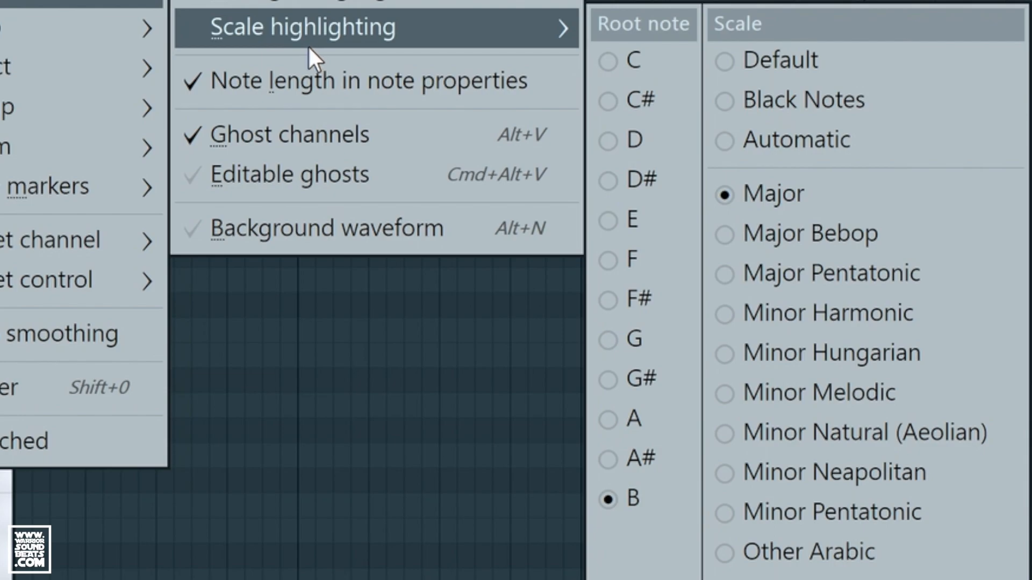
pyautogui.click(639, 302)
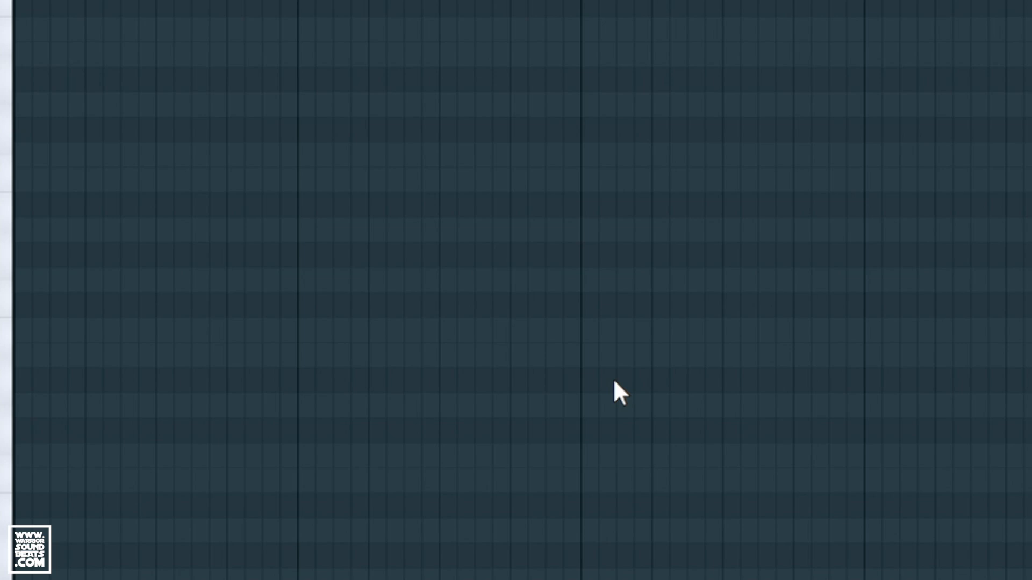
pyautogui.click(0, 0)
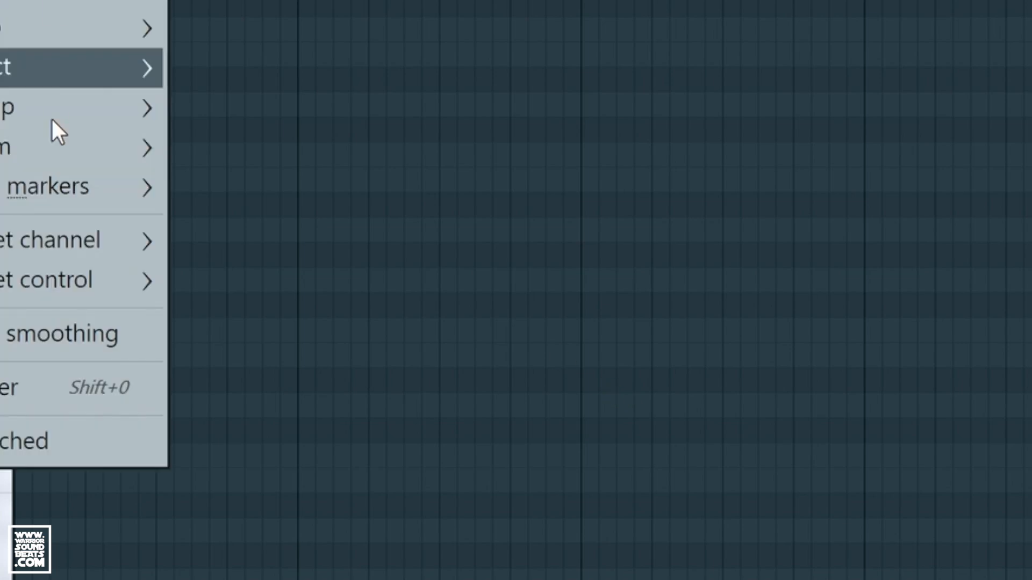
pyautogui.moveTo(75, 2)
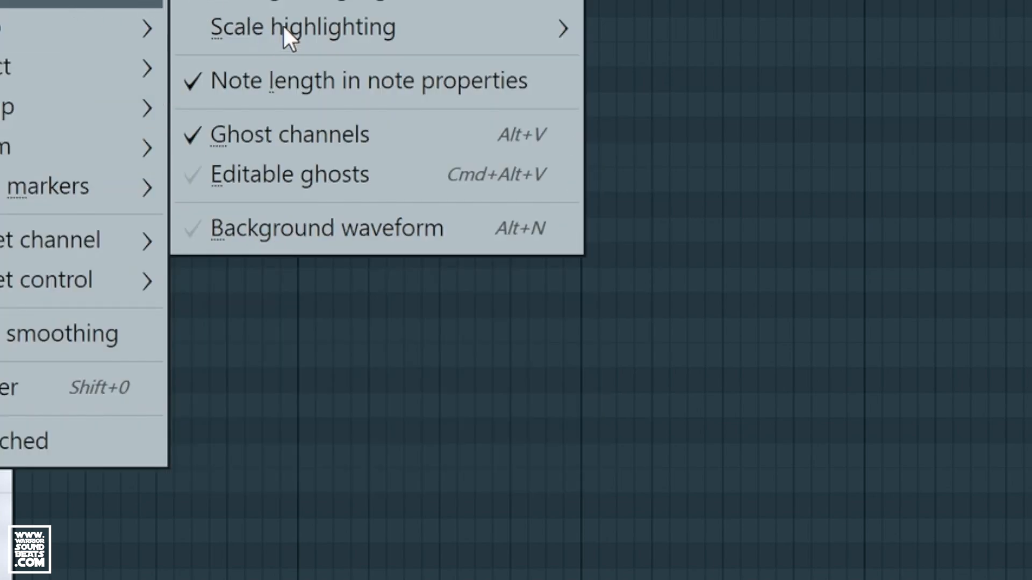
pyautogui.moveTo(282, 26)
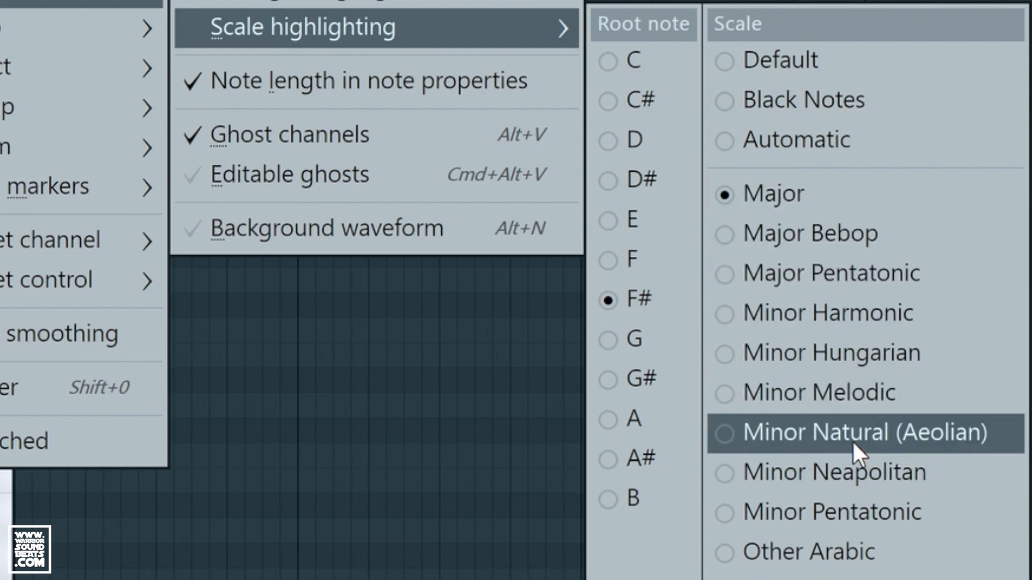
pyautogui.click(818, 440)
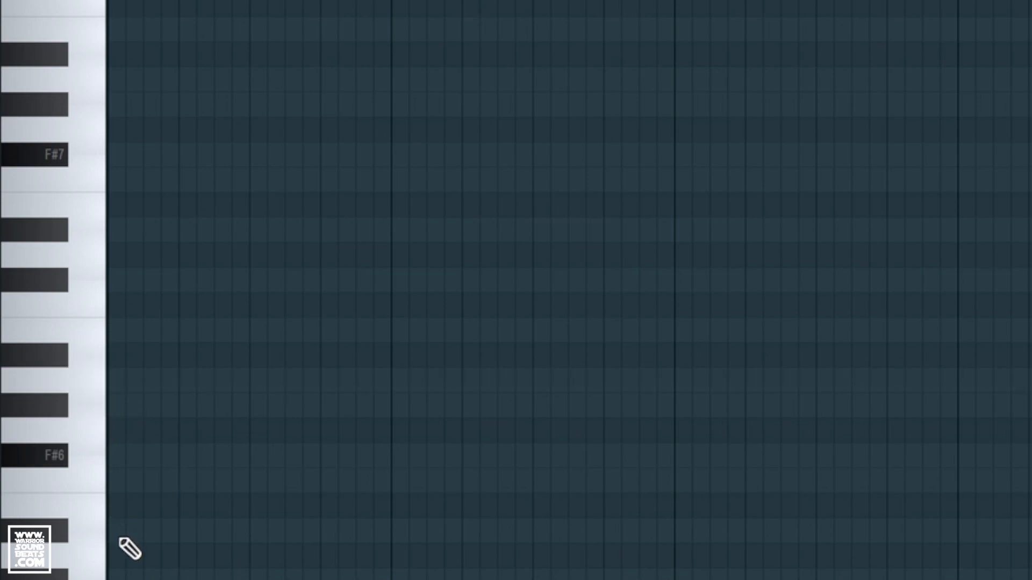
# - Place an F#6 note two steps long at the start of bar 1
pyautogui.scroll(2, 225, 385)
pyautogui.scroll(-1, 224, 385)
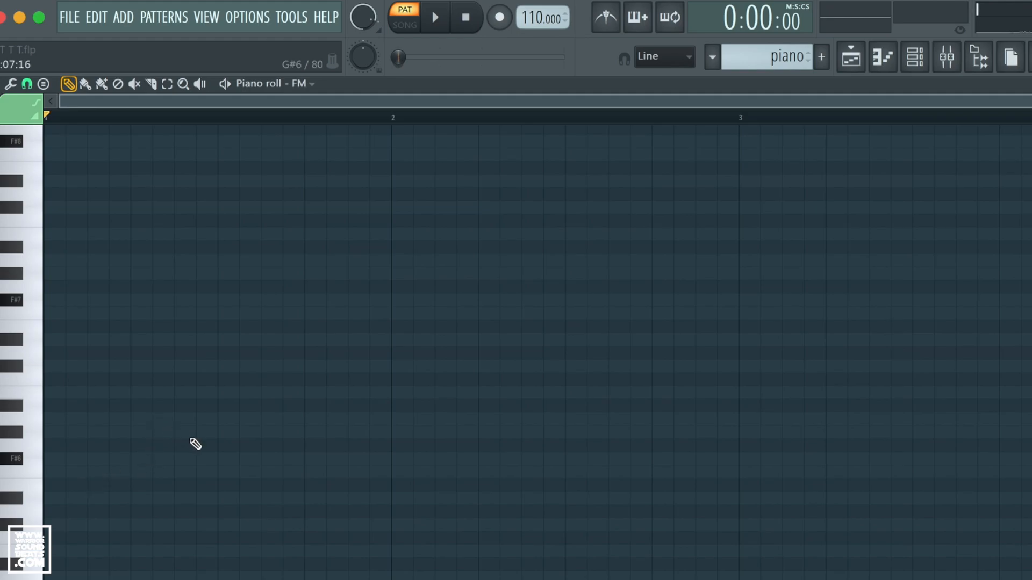
pyautogui.scroll(1, 234, 431)
pyautogui.scroll(-1, 234, 431)
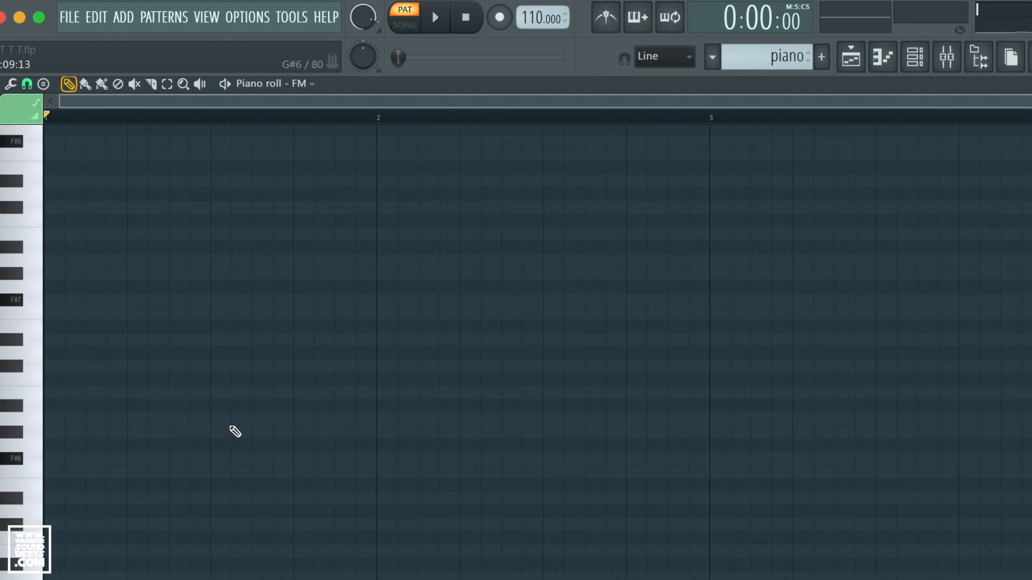
pyautogui.scroll(1, 235, 431)
pyautogui.scroll(-1, 234, 431)
pyautogui.scroll(1, 234, 431)
pyautogui.scroll(-1, 235, 431)
pyautogui.click(42, 397)
pyautogui.click(54, 459)
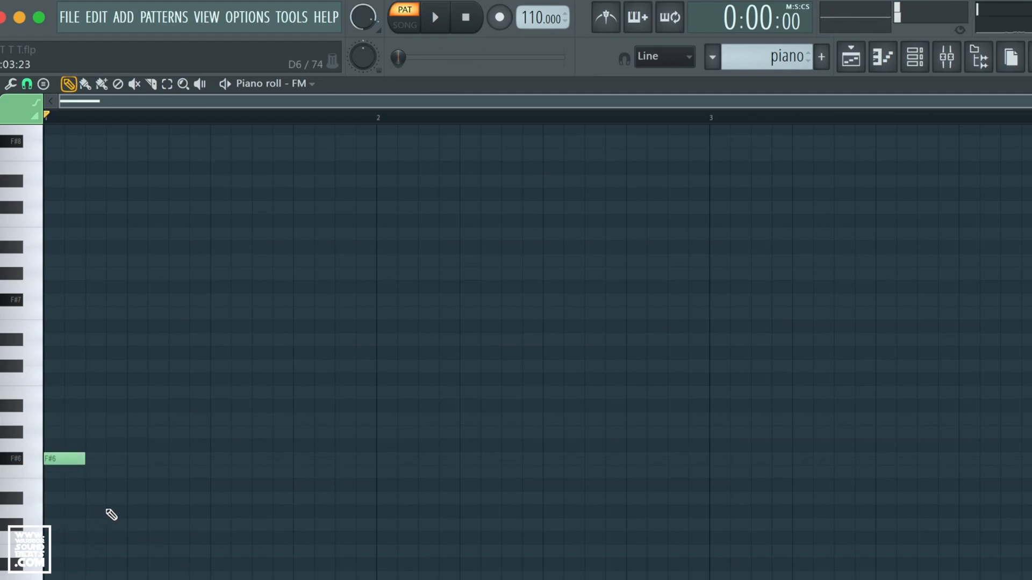
# - Listen to the opening note of the piano pattern in pattern mode with the piano roll shown
pyautogui.press('l')
pyautogui.press('space')
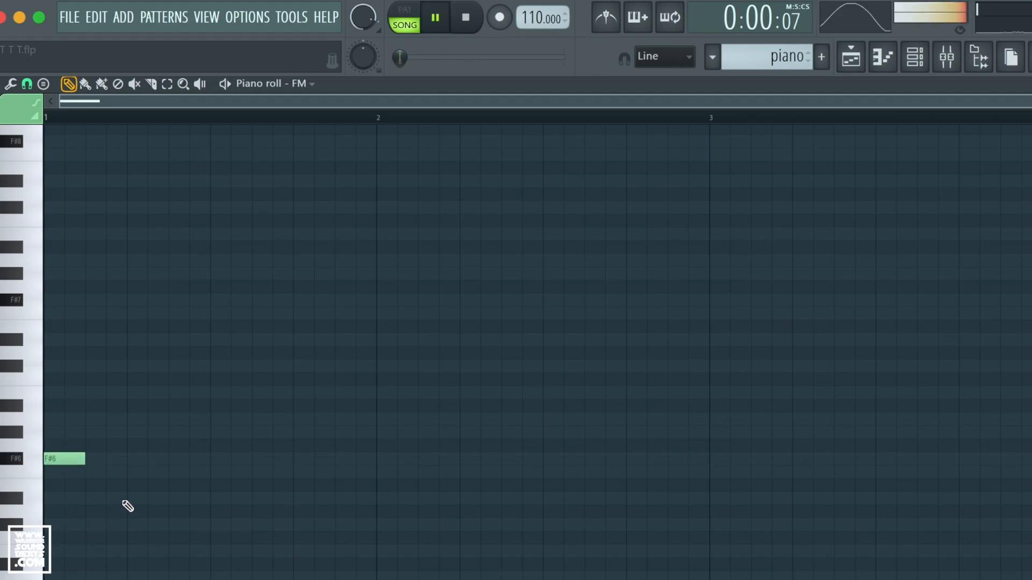
pyautogui.press('l')
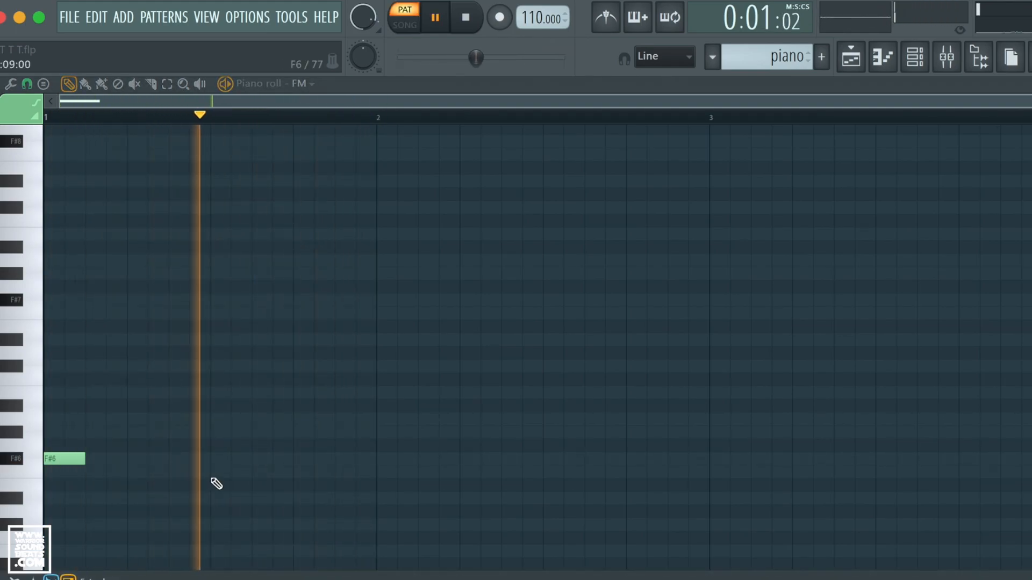
pyautogui.click(884, 62)
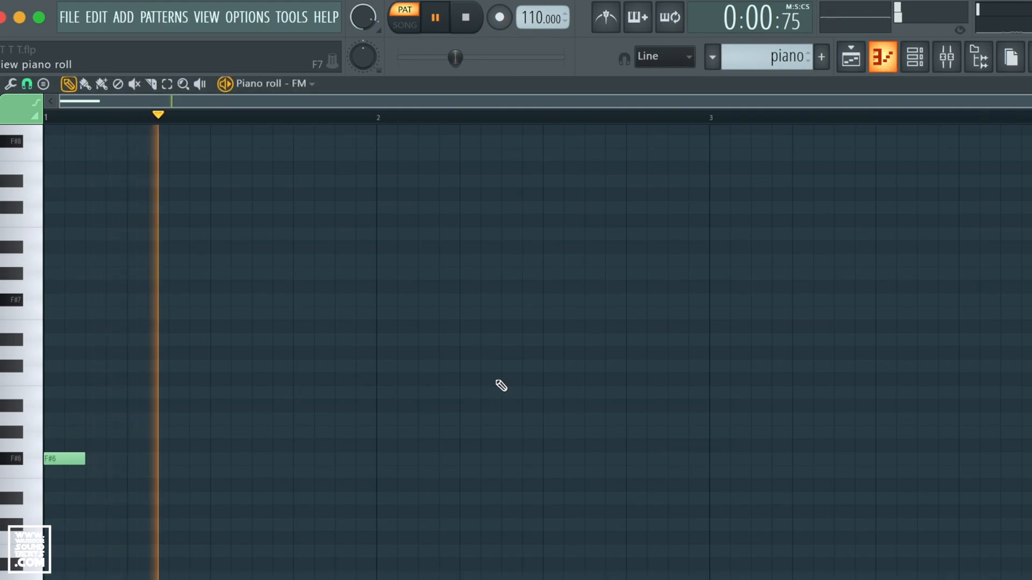
pyautogui.press('space')
# - Add one-step C#7, B6 and A6 notes descending through the second half of bar 1 and play the pattern
pyautogui.click(221, 366)
pyautogui.moveTo(252, 366); pyautogui.dragTo(231, 368)
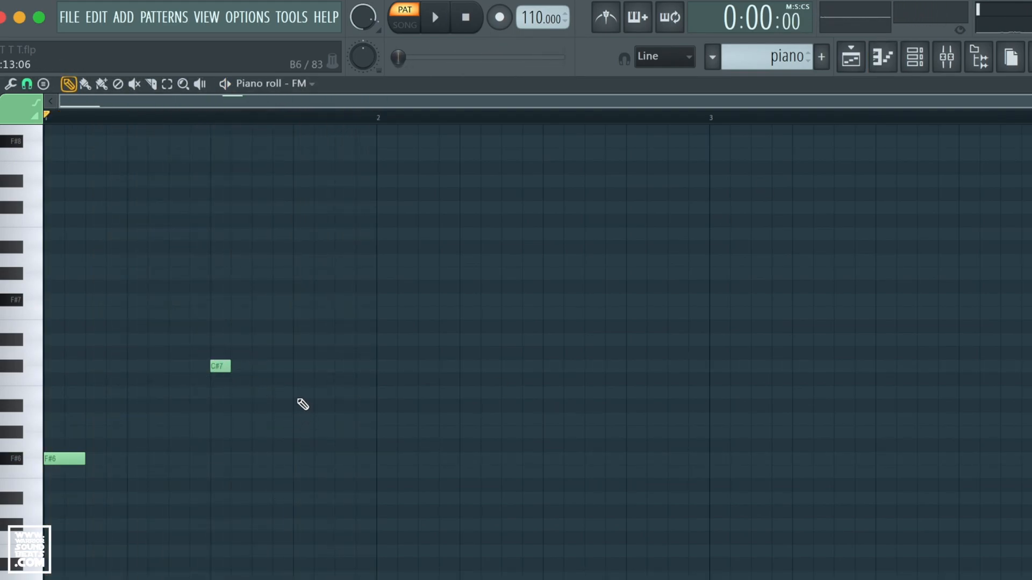
pyautogui.click(264, 394)
pyautogui.click(344, 420)
pyautogui.press('space')
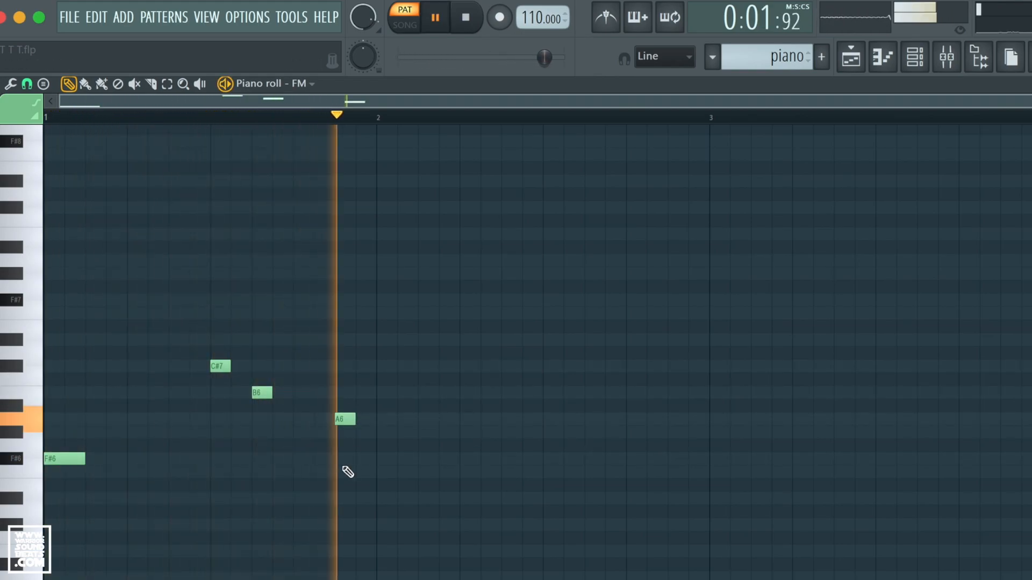
# - Place a two-step F6 note at the start of bar 2 and listen to the pattern
pyautogui.click(385, 474)
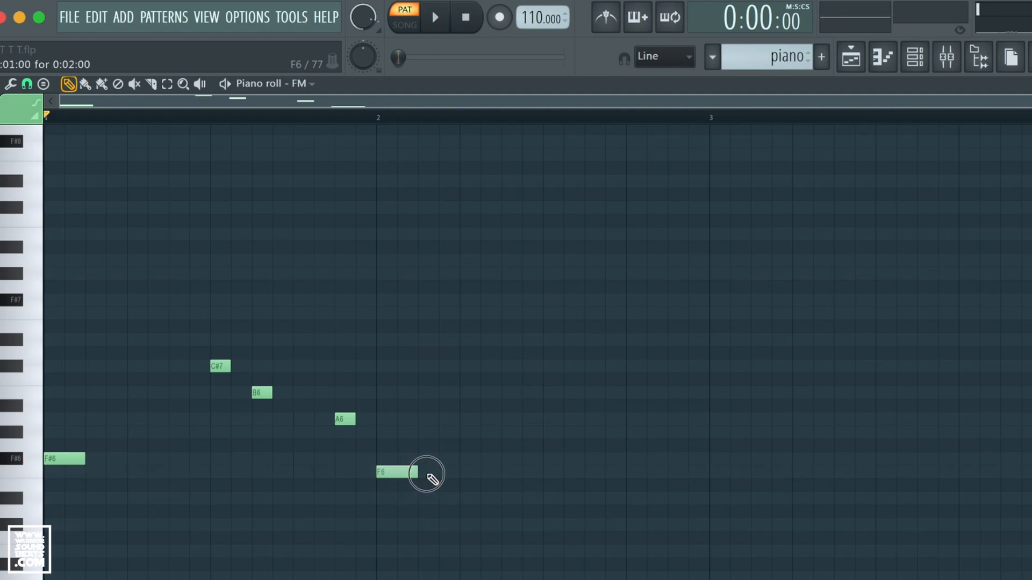
pyautogui.press('space')
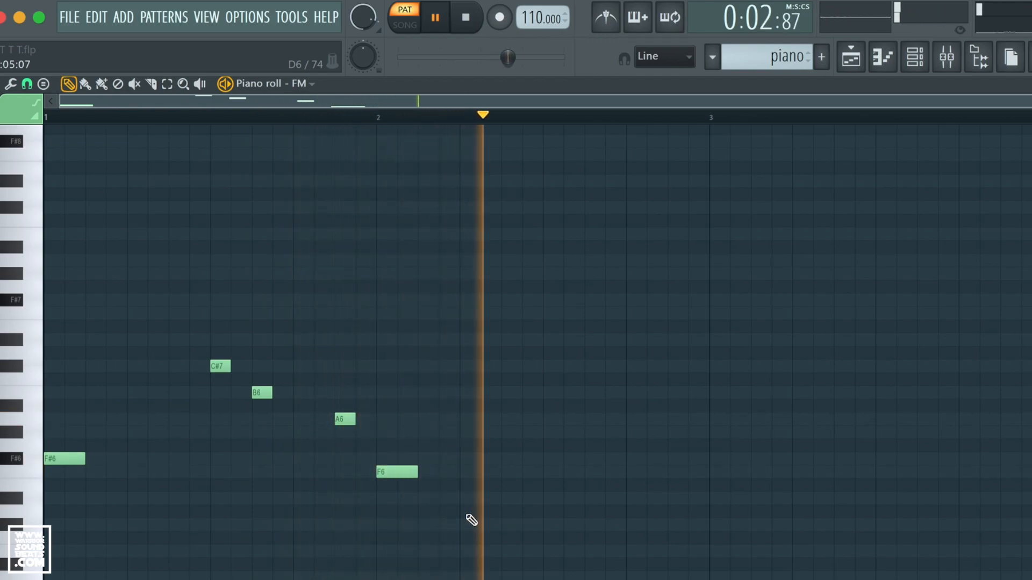
pyautogui.press('space')
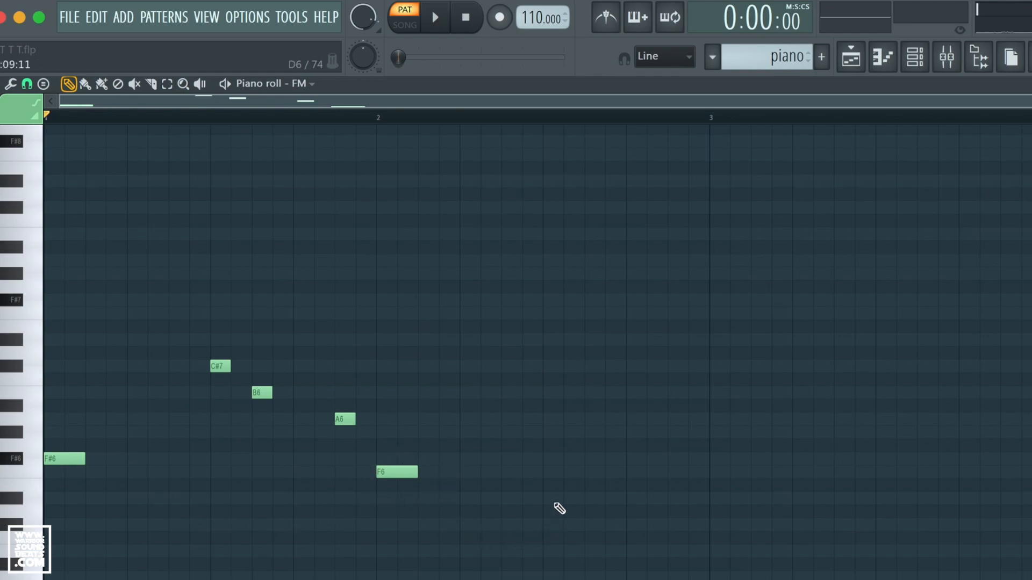
# - Add one-step C#7, B6 and F#6 notes in the second half of bar 2 and play the pattern
pyautogui.click(553, 371)
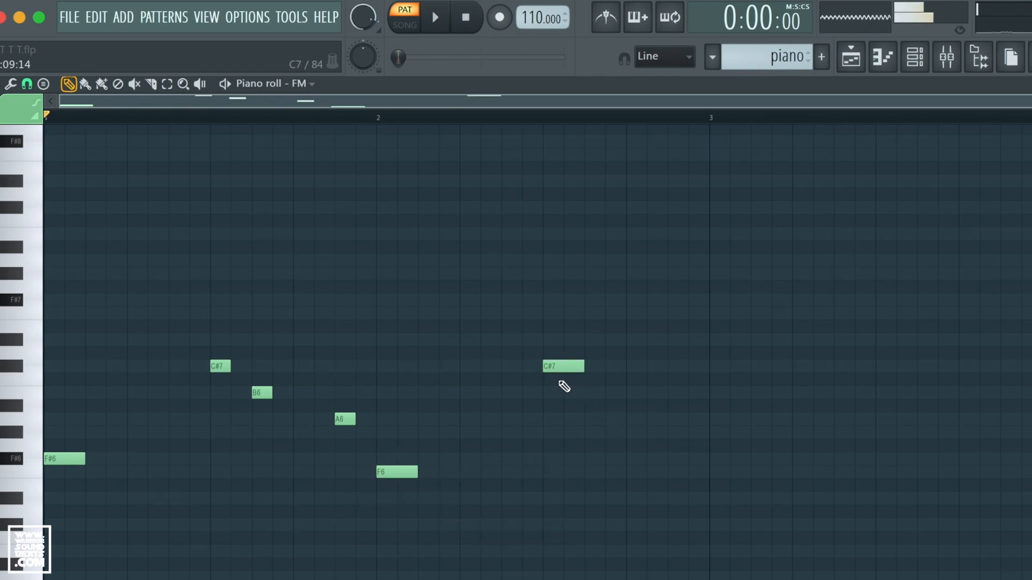
pyautogui.click(590, 393)
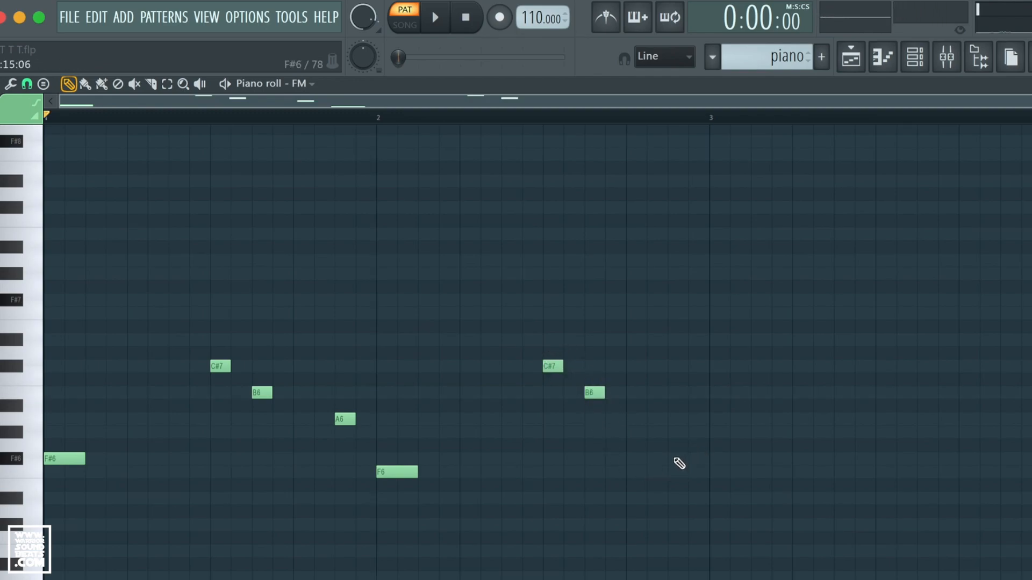
pyautogui.press('space')
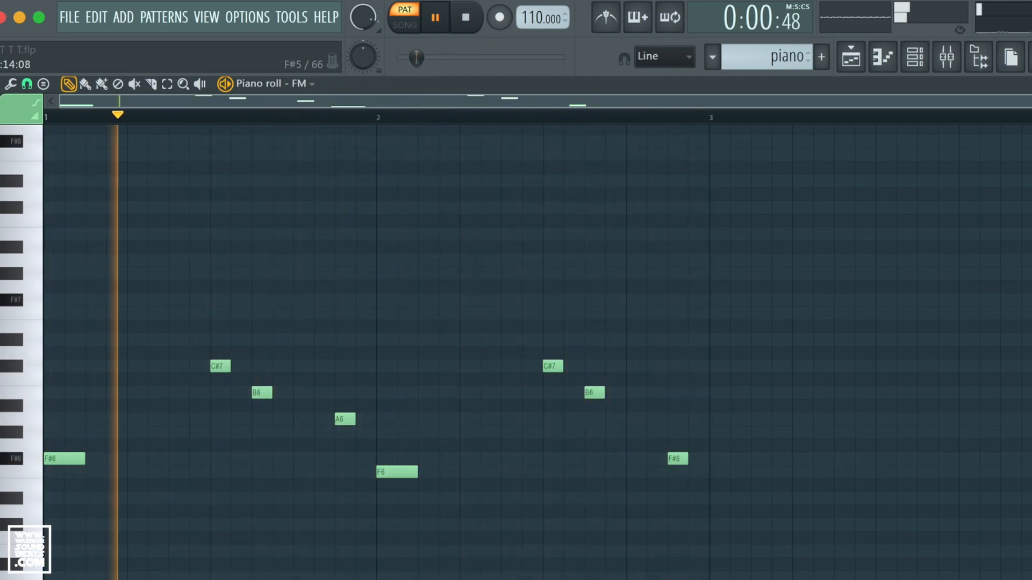
pyautogui.press('space')
# - Raise the last note of bar 2 to G#6 and listen to the melody
pyautogui.moveTo(672, 455); pyautogui.dragTo(675, 428)
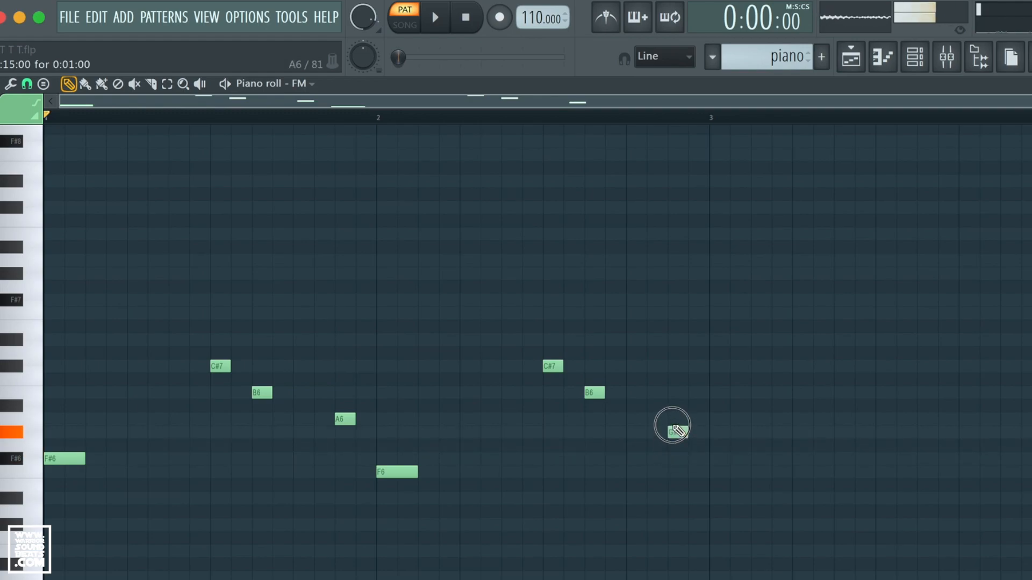
pyautogui.press('space')
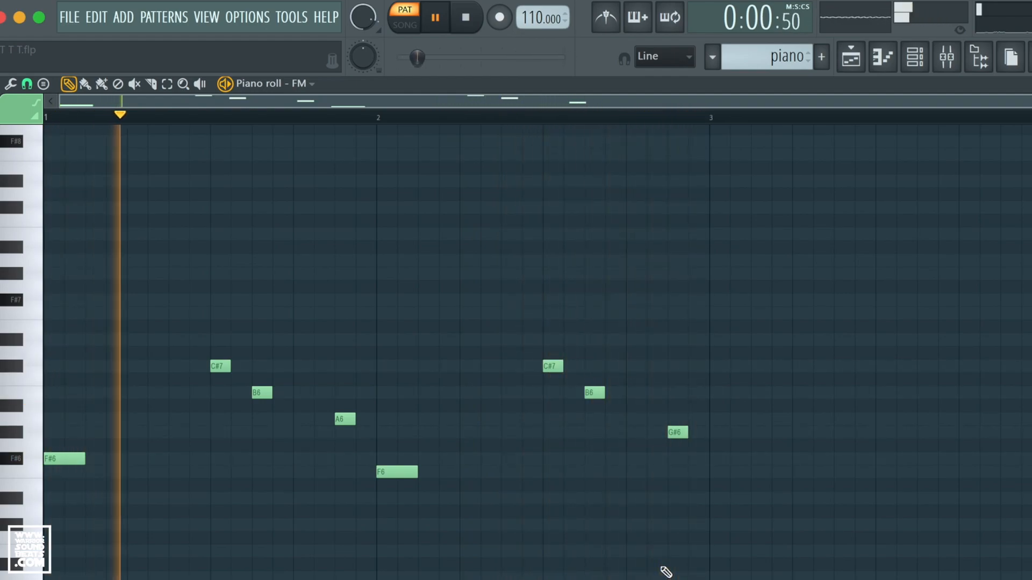
pyautogui.press('space')
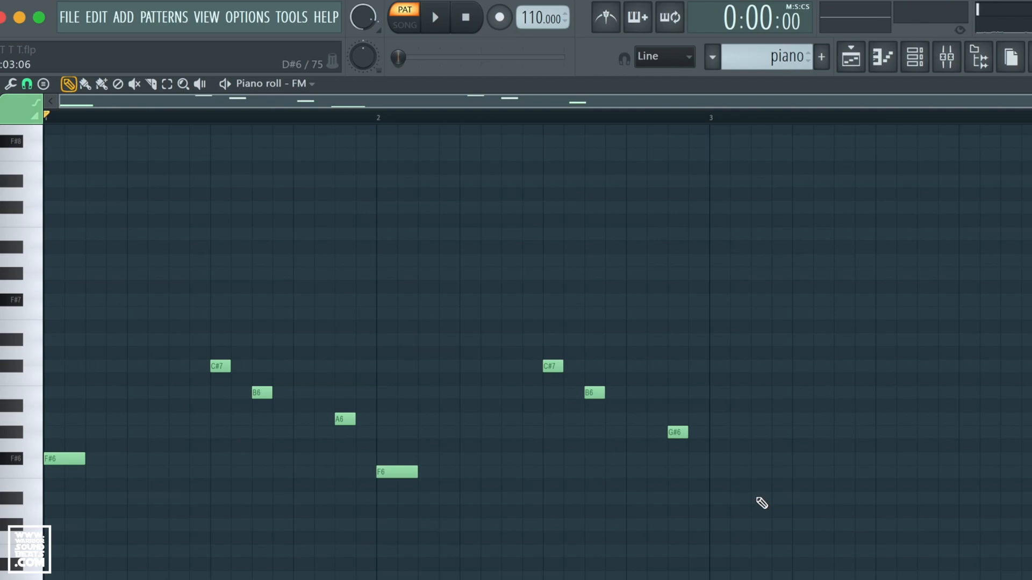
# - Duplicate the two-bar melody into bars 3 and 4, add a short G#6 note to each copied bar, and listen to it
pyautogui.moveTo(756, 518); pyautogui.dragTo(56, 321)
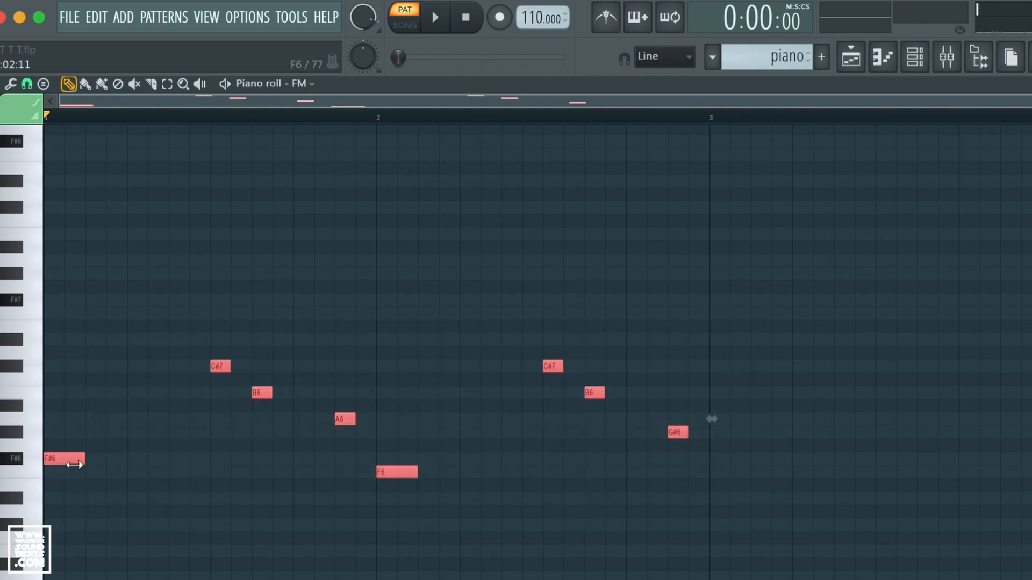
pyautogui.moveTo(68, 459); pyautogui.dragTo(730, 484)
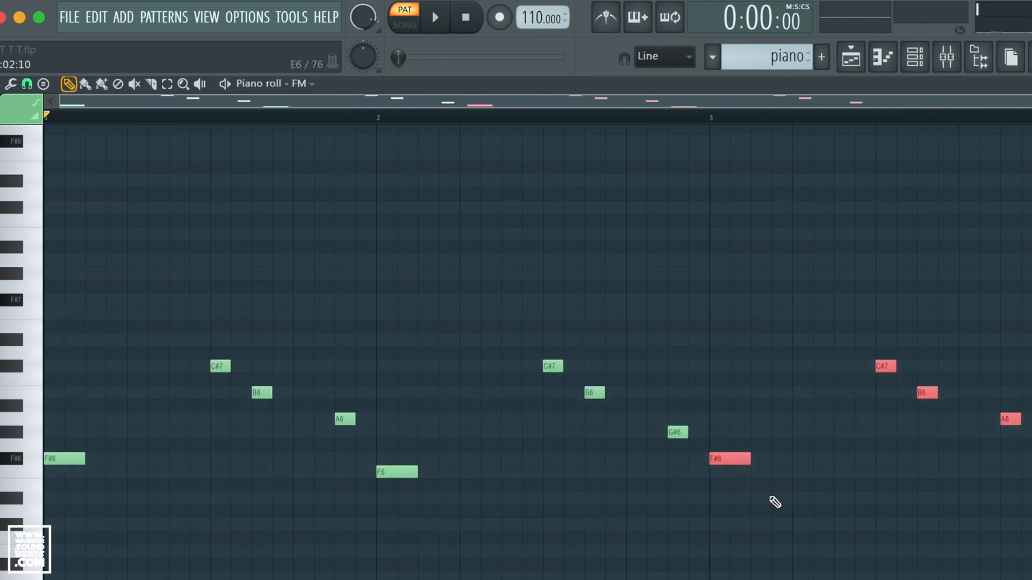
pyautogui.rightClick(834, 505)
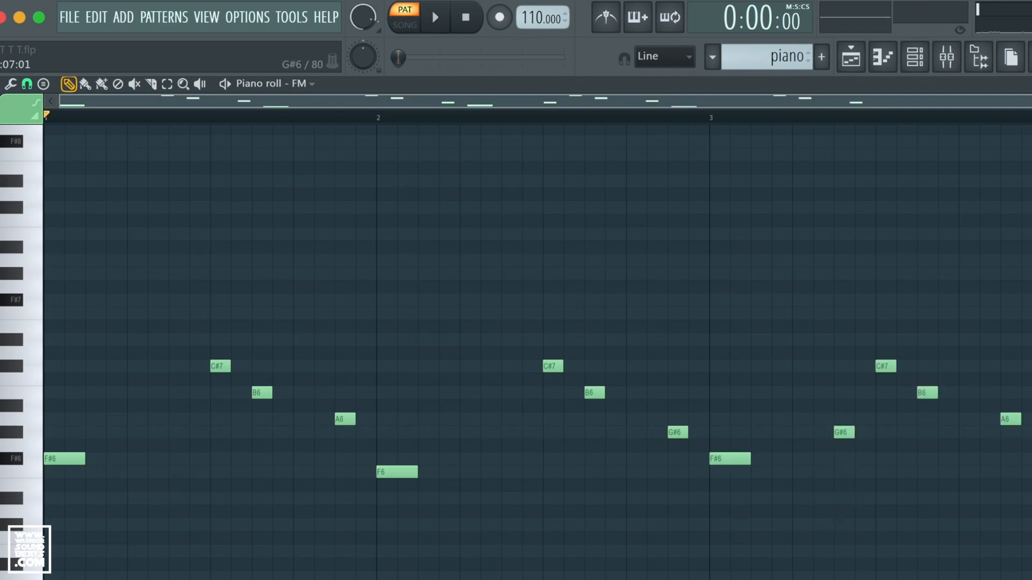
pyautogui.press('space')
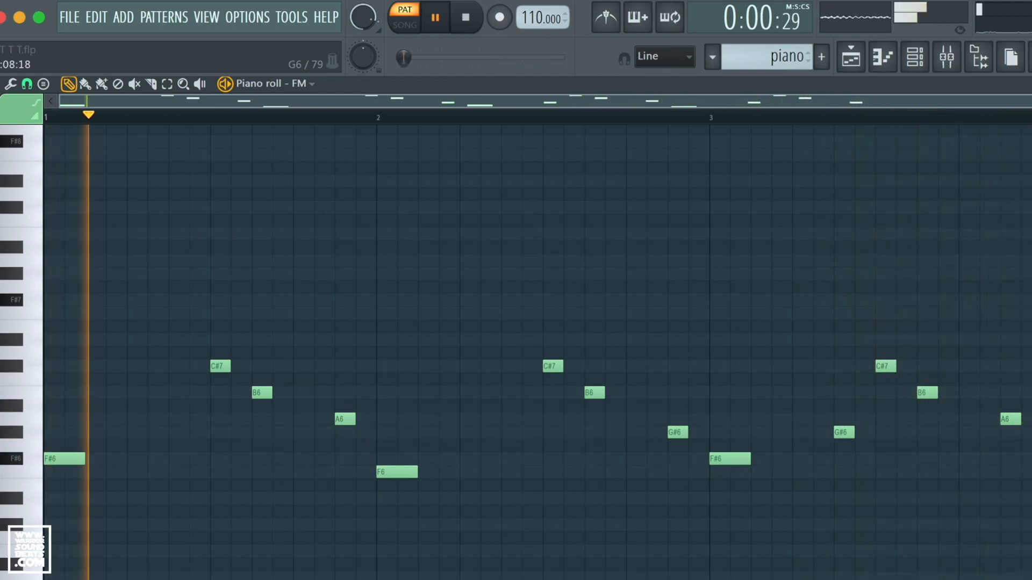
pyautogui.press('space')
# - Move the added G#6 notes in bars 3 and 4 two steps earlier and play the pattern
pyautogui.moveTo(1031, 429); pyautogui.dragTo(831, 433)
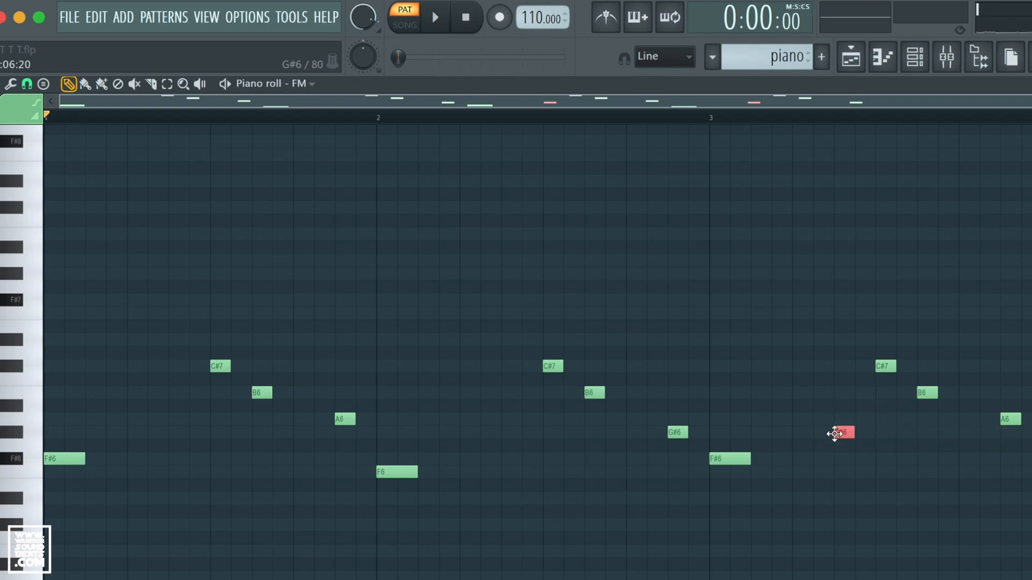
pyautogui.press('space')
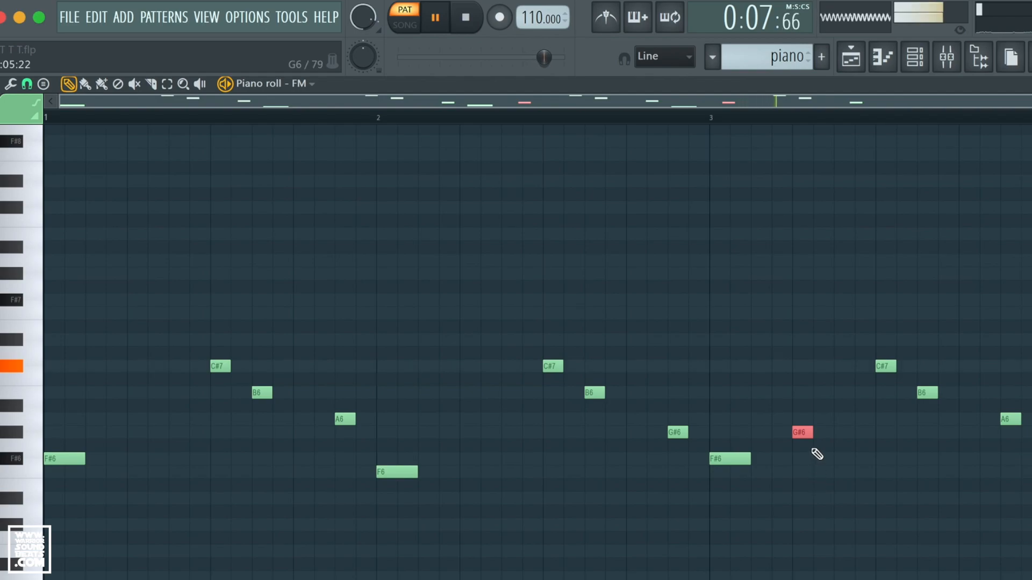
# - Move the added G#6 notes in bars 3 and 4 three steps later, right before the C#7 notes, and play the pattern
pyautogui.press('space')
pyautogui.click(803, 434)
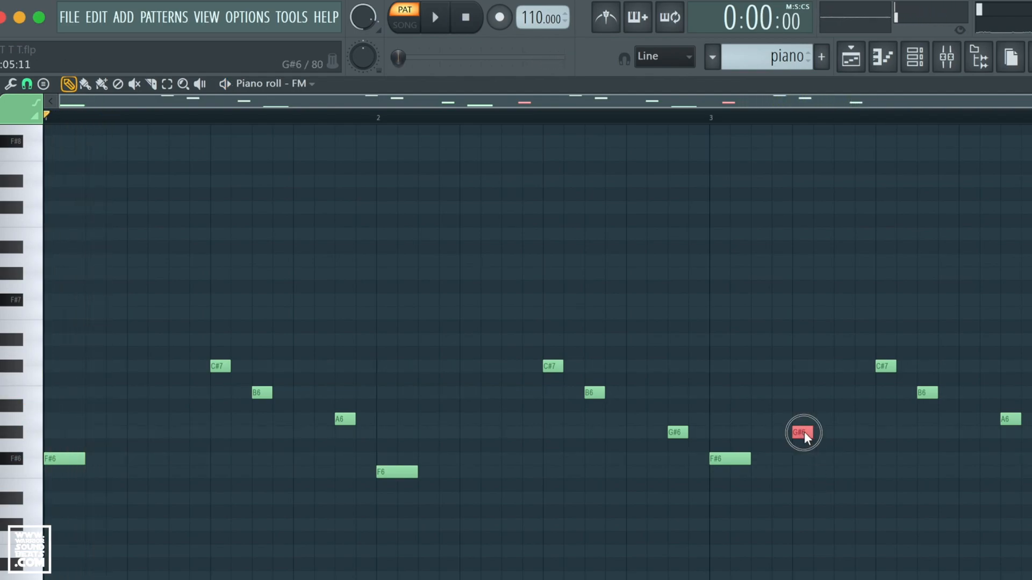
pyautogui.moveTo(856, 433); pyautogui.dragTo(865, 434)
pyautogui.press('space')
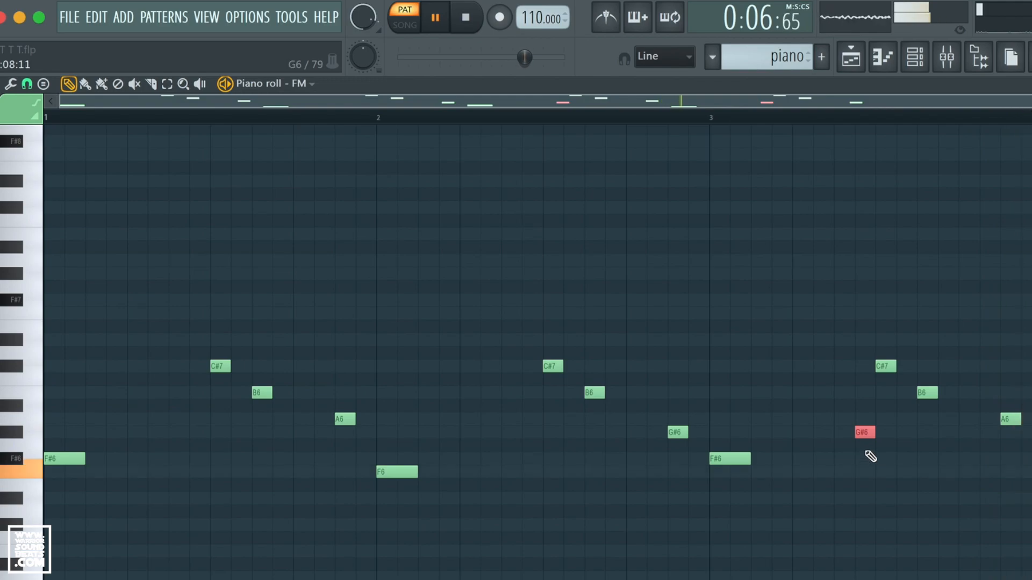
# - Lengthen the added G#6 notes in bars 3 and 4 to two steps, starting one step earlier, and listen to the melody
pyautogui.press('space')
pyautogui.moveTo(869, 434)
pyautogui.mouseDown()
pyautogui.moveTo(848, 436)
pyautogui.moveTo(869, 437)
pyautogui.mouseUp()
pyautogui.press('space')
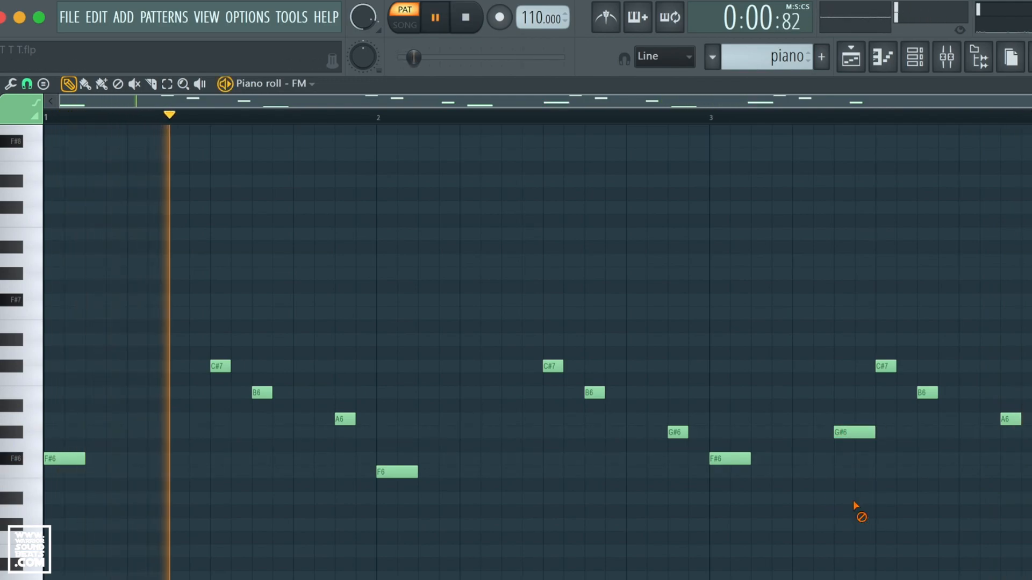
pyautogui.click(642, 118)
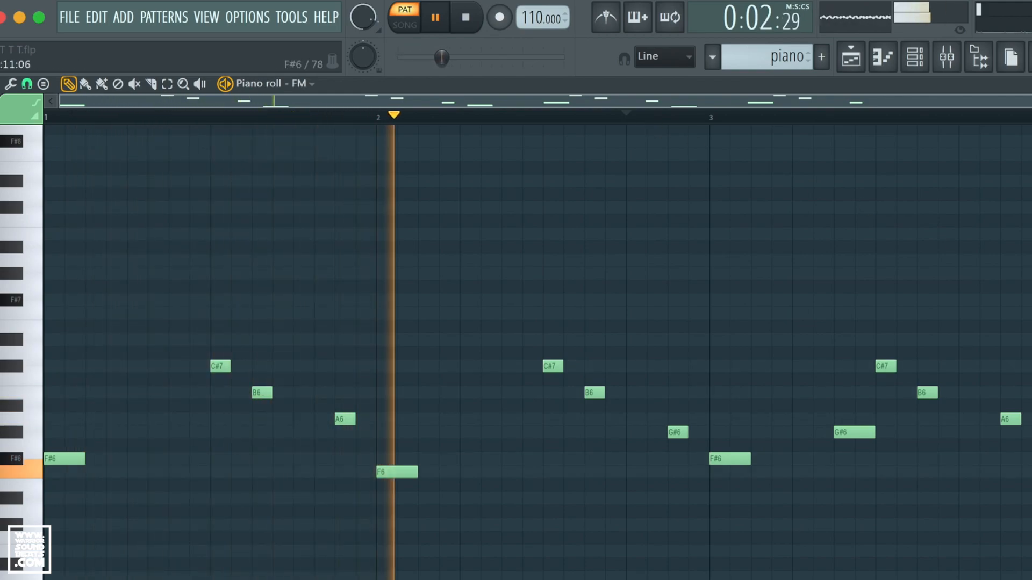
pyautogui.press('space')
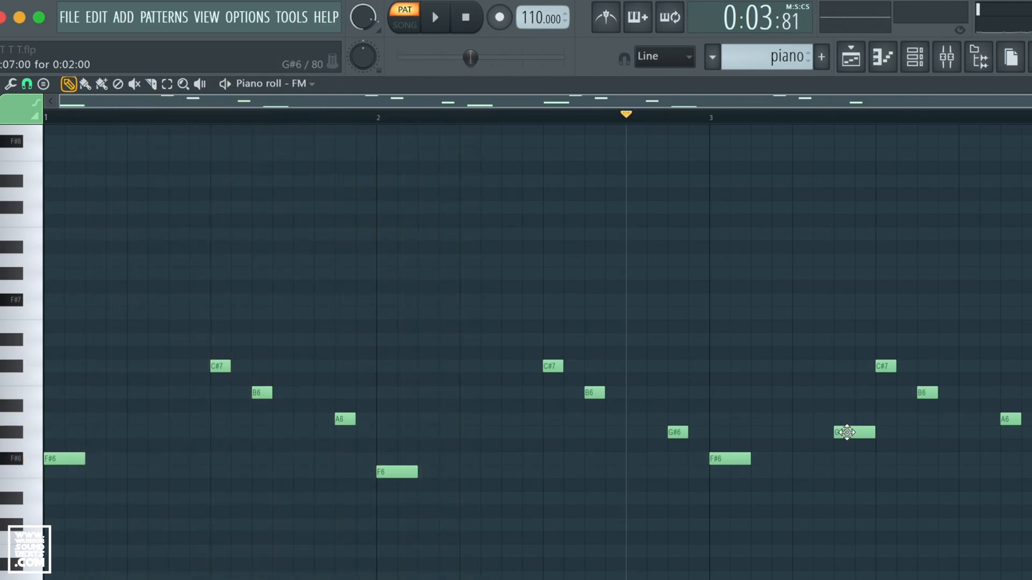
# - Replace the added G#6 notes with a one-step B6 ending bar 3 and a one-step C#7 ending bar 4, and listen
pyautogui.rightClick(846, 432)
pyautogui.click(1026, 393)
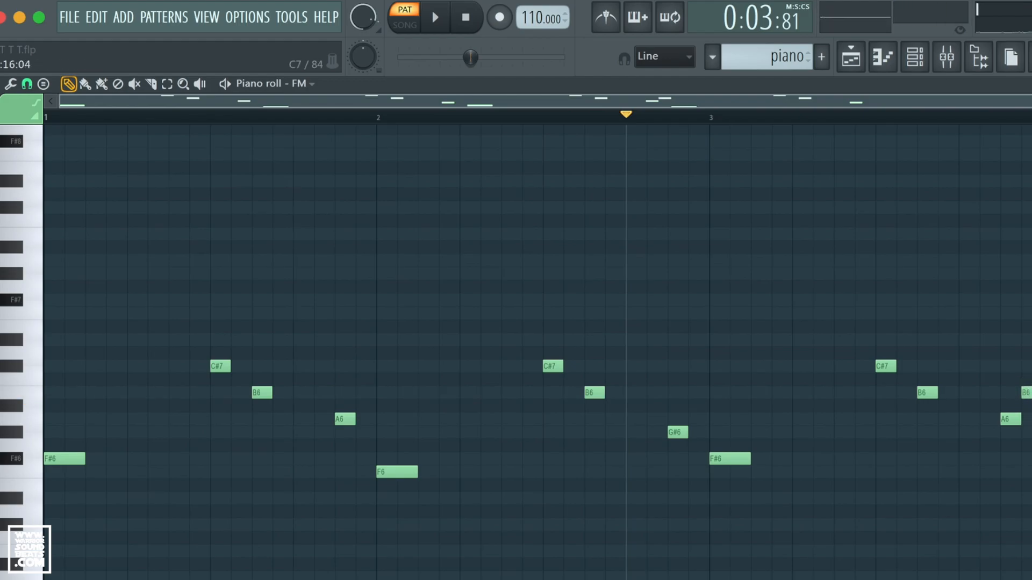
pyautogui.press('space')
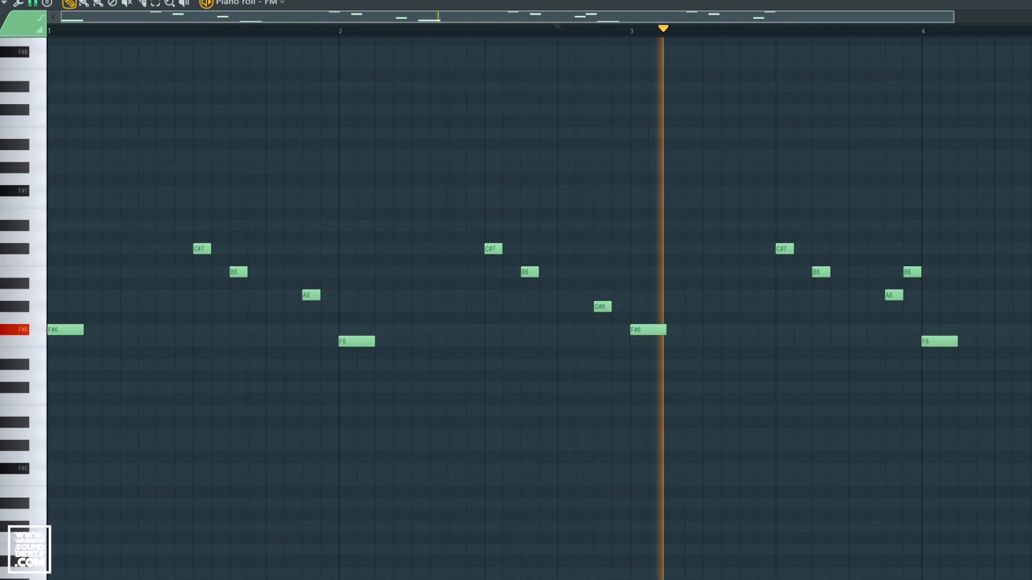
pyautogui.press('space')
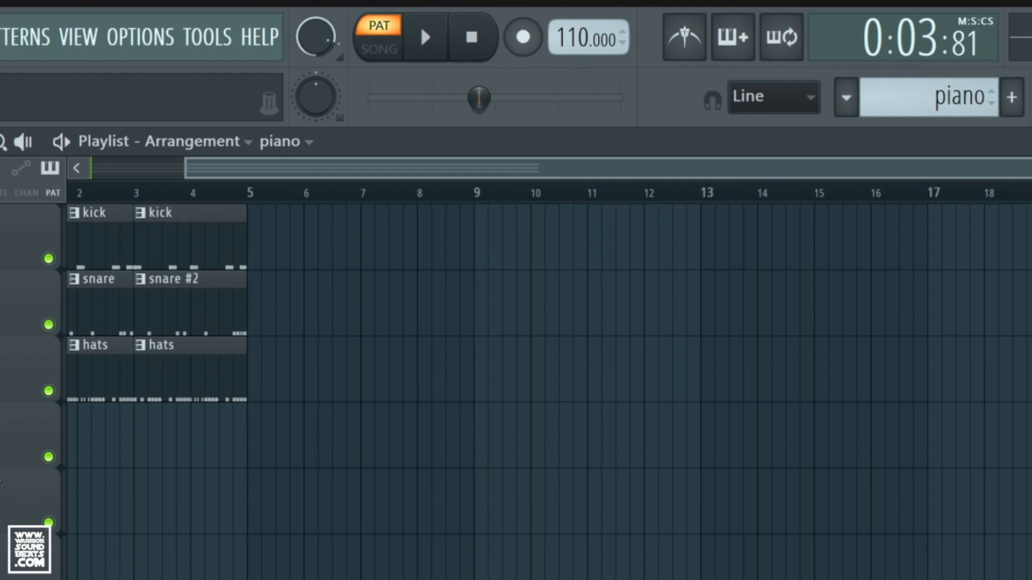
# - Place the piano pattern at bar 1 on the fourth playlist track and play the arrangement in song mode
pyautogui.click(70, 458)
pyautogui.moveTo(244, 423); pyautogui.dragTo(164, 446)
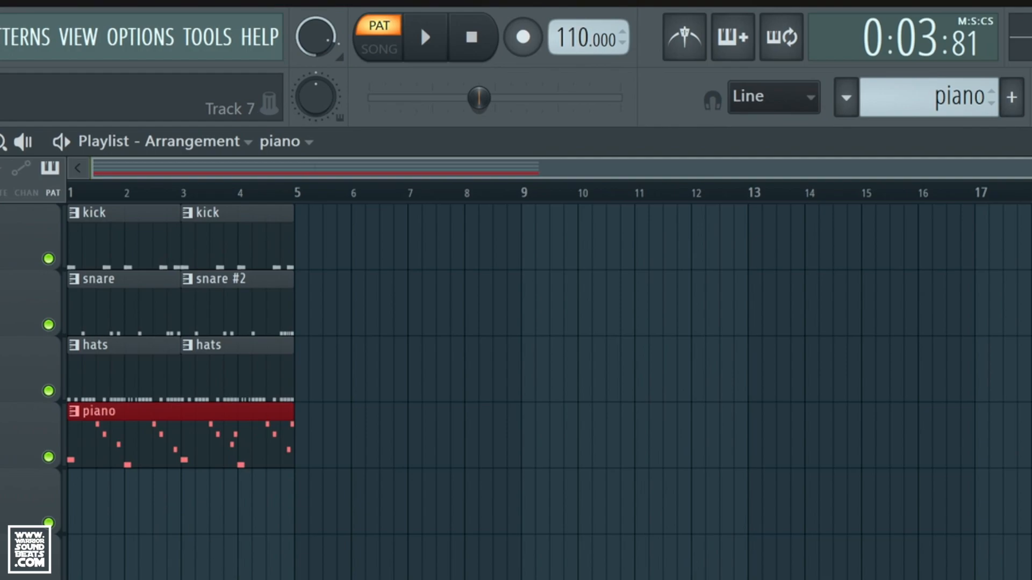
pyautogui.press('l')
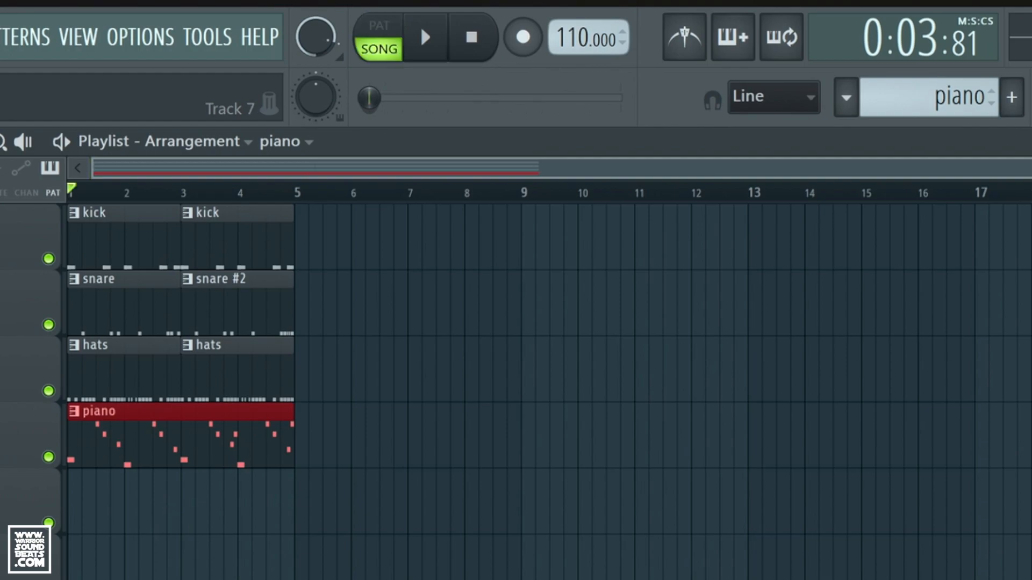
pyautogui.press('space')
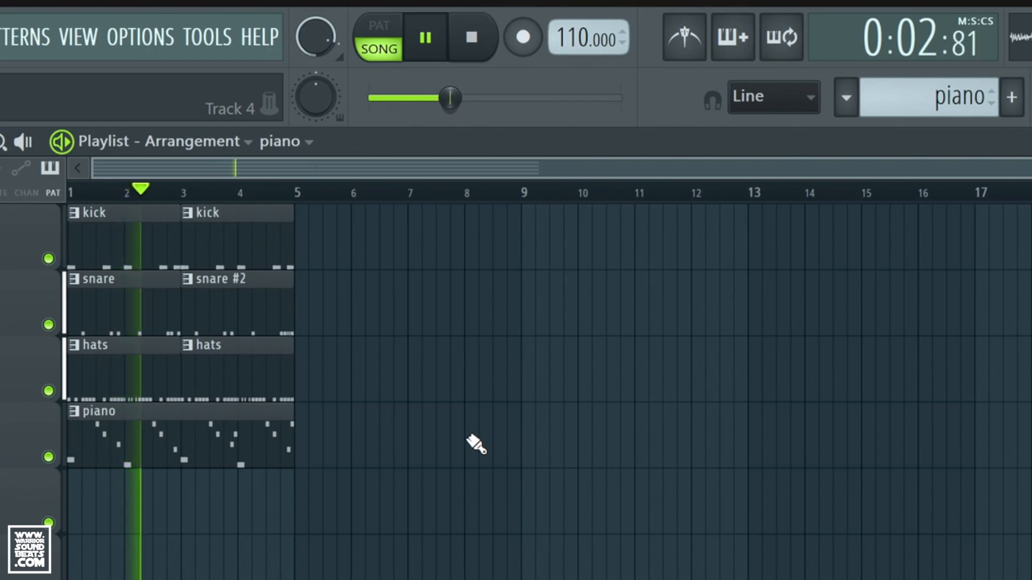
pyautogui.press('space')
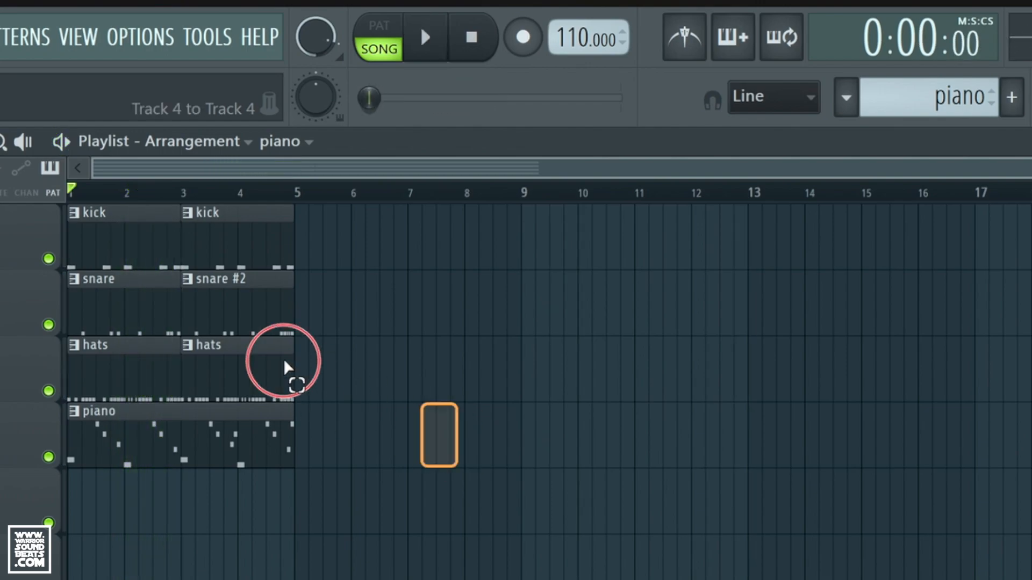
# - Duplicate all kick, snare, hats and piano clips from bars 1 to 4 into bars 5 to 8
pyautogui.moveTo(458, 467); pyautogui.dragTo(91, 226)
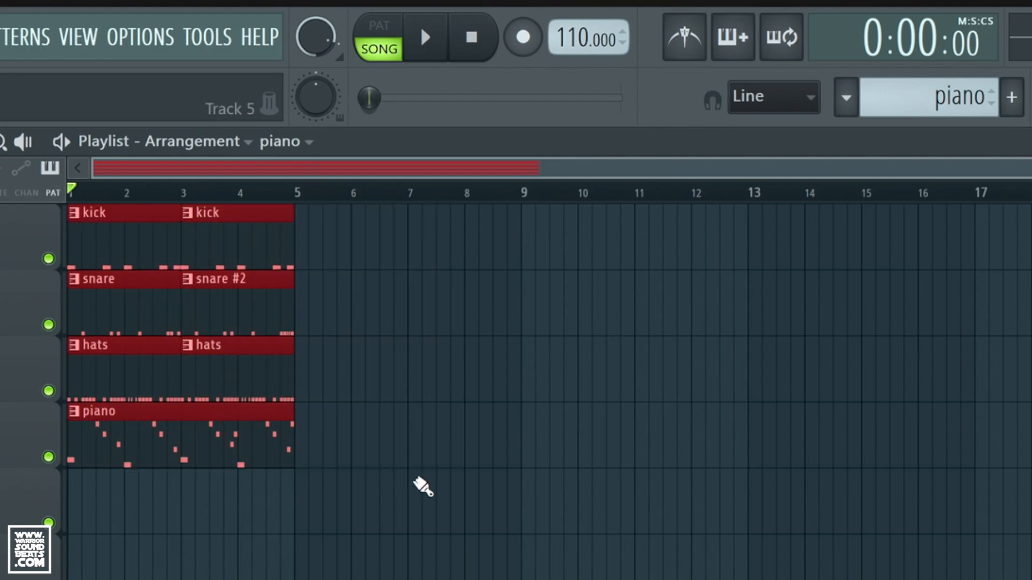
pyautogui.moveTo(212, 417); pyautogui.dragTo(443, 420)
pyautogui.click(643, 532)
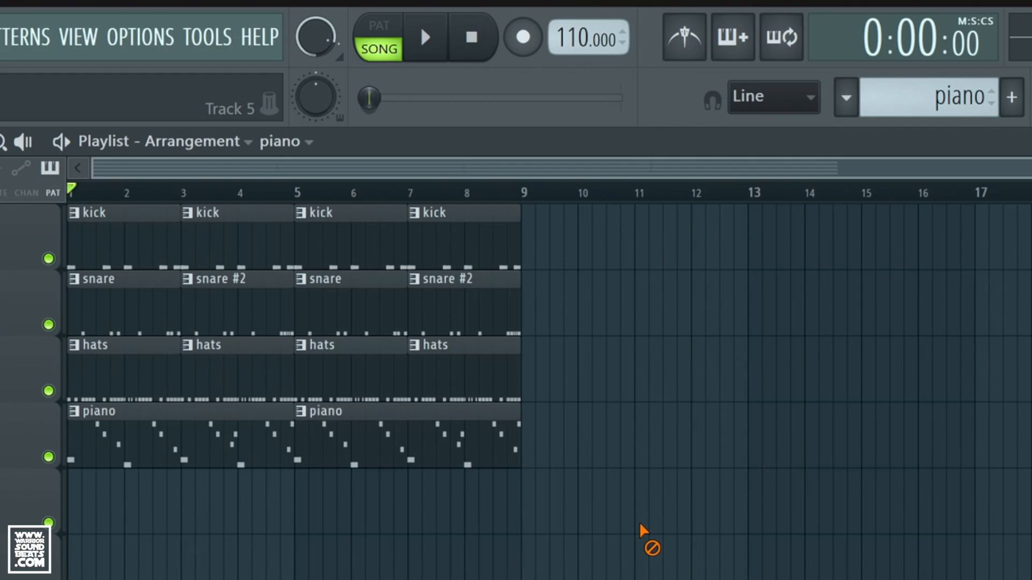
# - Make the hats clip at bar 5 unique and replace the hats clip at bar 7 with the new hats #2 pattern
pyautogui.scroll(-1, 644, 532)
pyautogui.scroll(1, 654, 526)
pyautogui.click(302, 346)
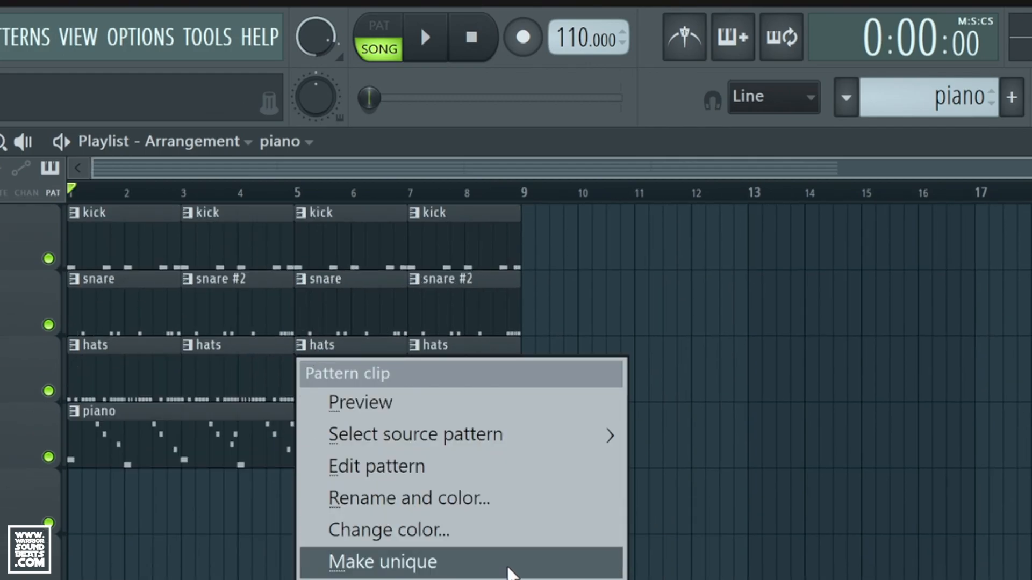
pyautogui.click(510, 571)
pyautogui.rightClick(468, 376)
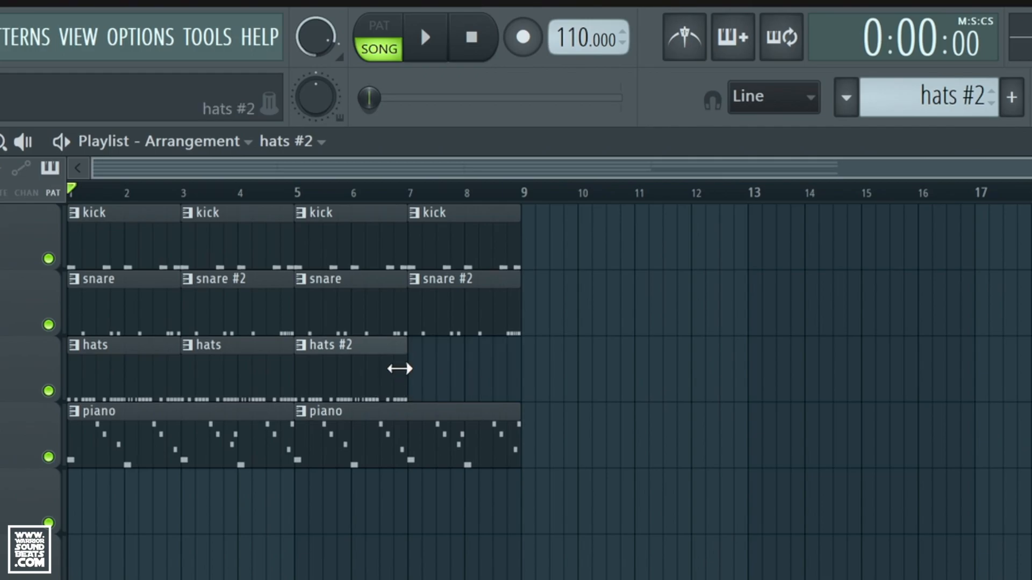
pyautogui.click(428, 384)
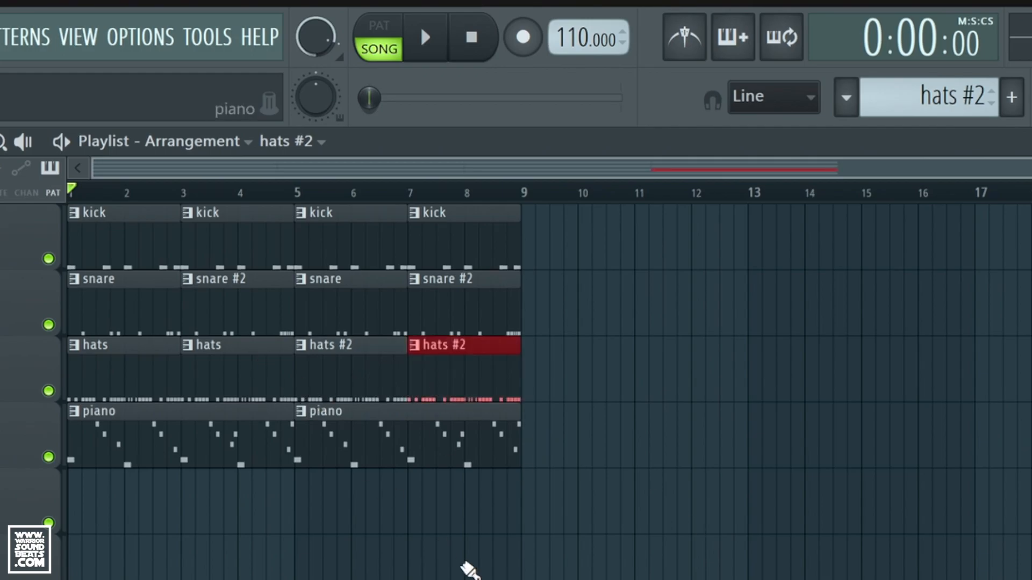
# - In hats #2, replace the isolated hat in each bar's second half with a copy of bar 2's opening four-note group, and play it
pyautogui.doubleClick(357, 376)
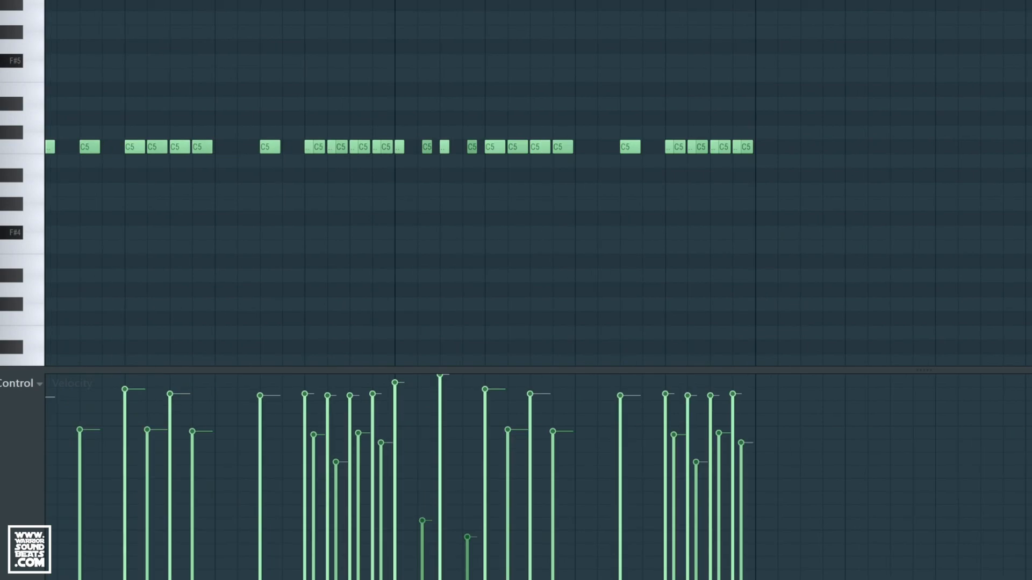
pyautogui.hscroll(-1, 537, 290)
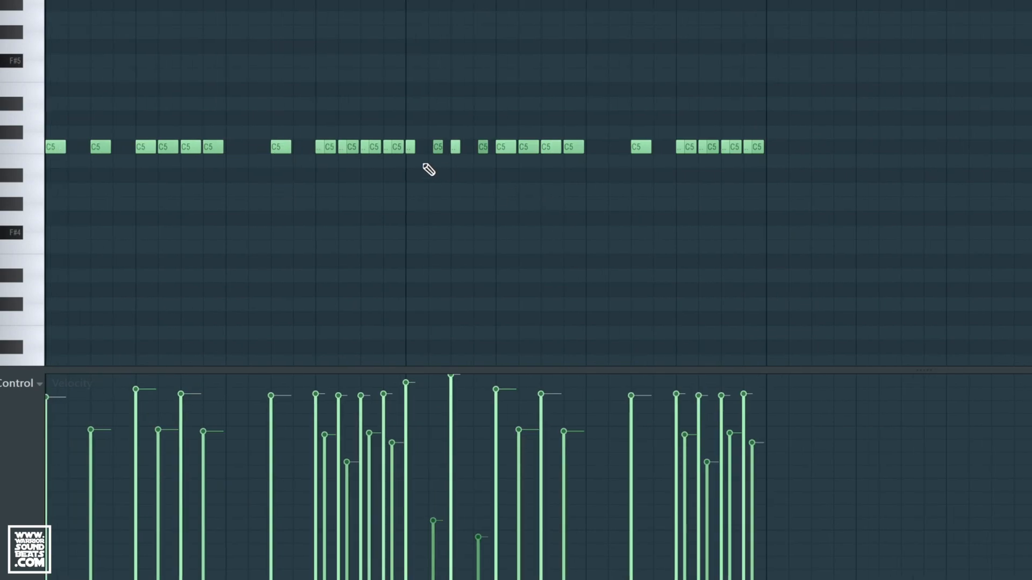
pyautogui.rightClick(281, 148)
pyautogui.rightClick(641, 148)
pyautogui.moveTo(486, 167)
pyautogui.mouseDown()
pyautogui.moveTo(463, 141)
pyautogui.moveTo(420, 132)
pyautogui.moveTo(409, 144)
pyautogui.moveTo(223, 143)
pyautogui.mouseUp()
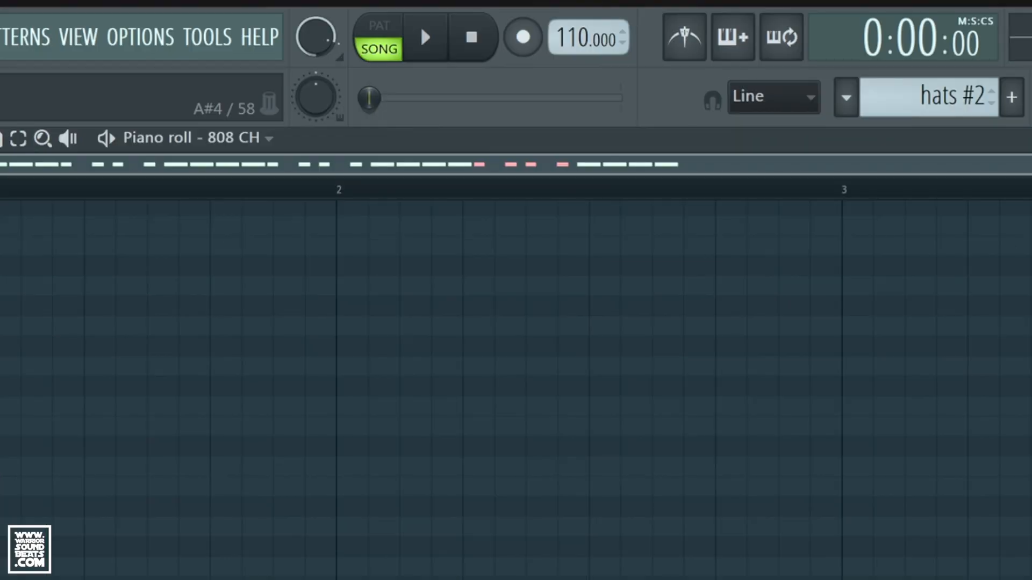
pyautogui.press('l')
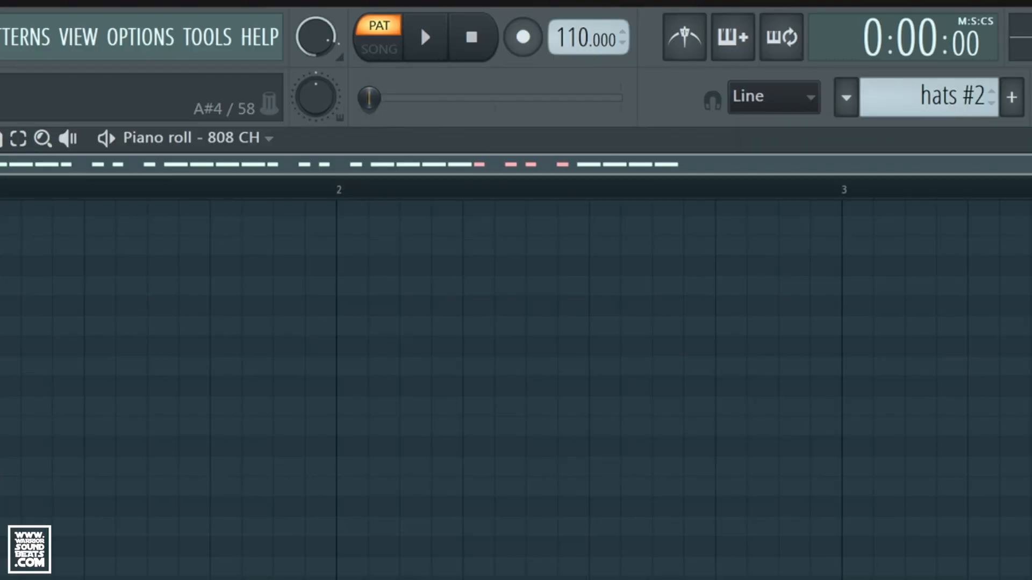
pyautogui.press('space')
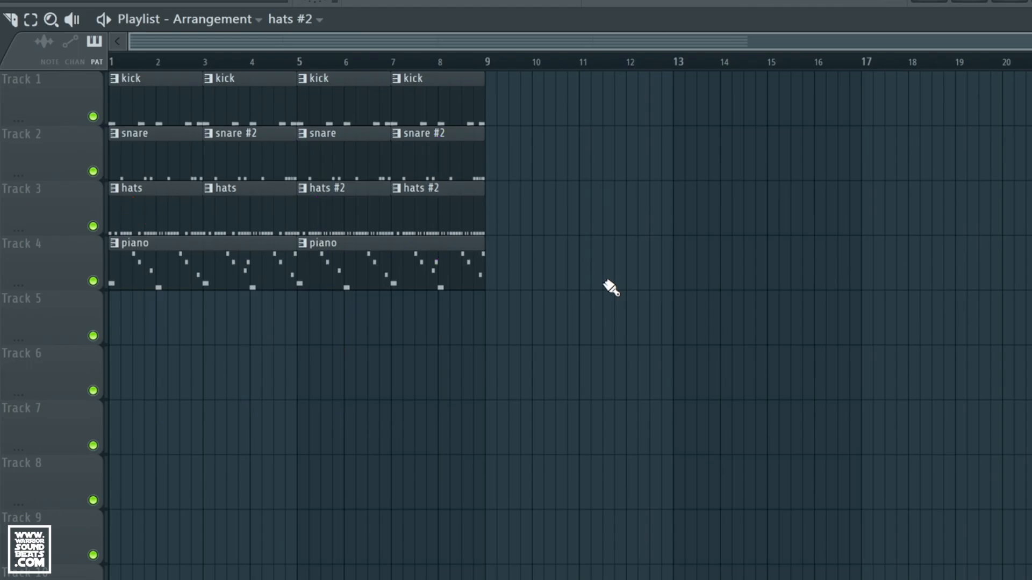
pyautogui.press('space')
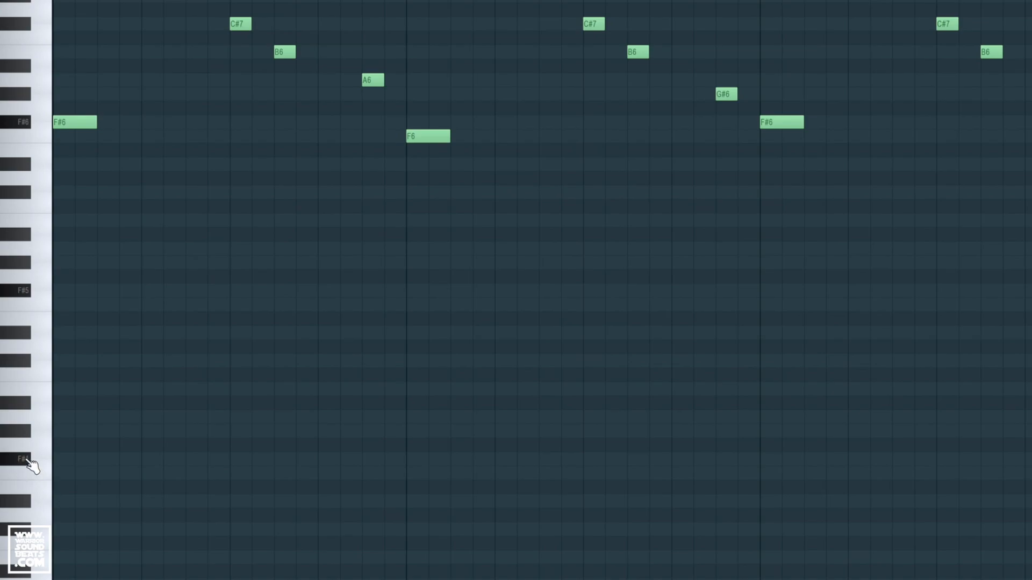
# - Add a five-step F#4, A4 and C#5 chord at the start of bar 1 below the piano melody and play it
pyautogui.click(84, 459)
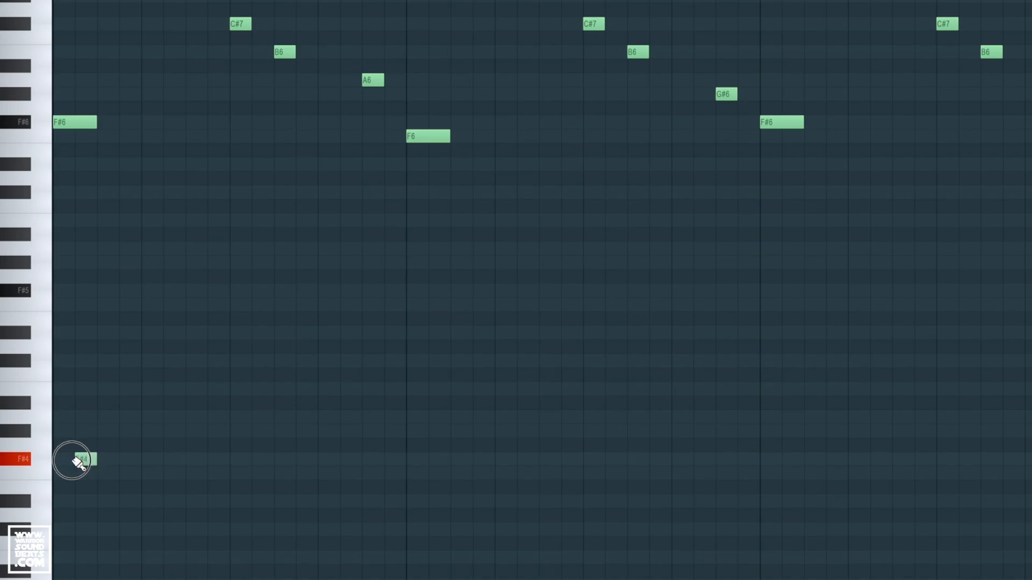
pyautogui.moveTo(149, 457); pyautogui.dragTo(157, 455)
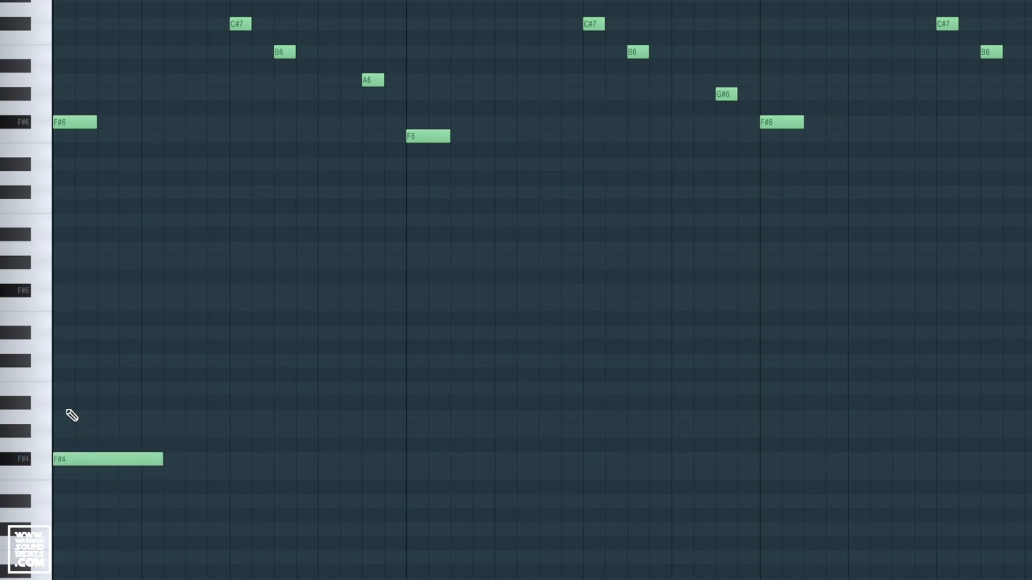
pyautogui.click(70, 417)
pyautogui.click(59, 361)
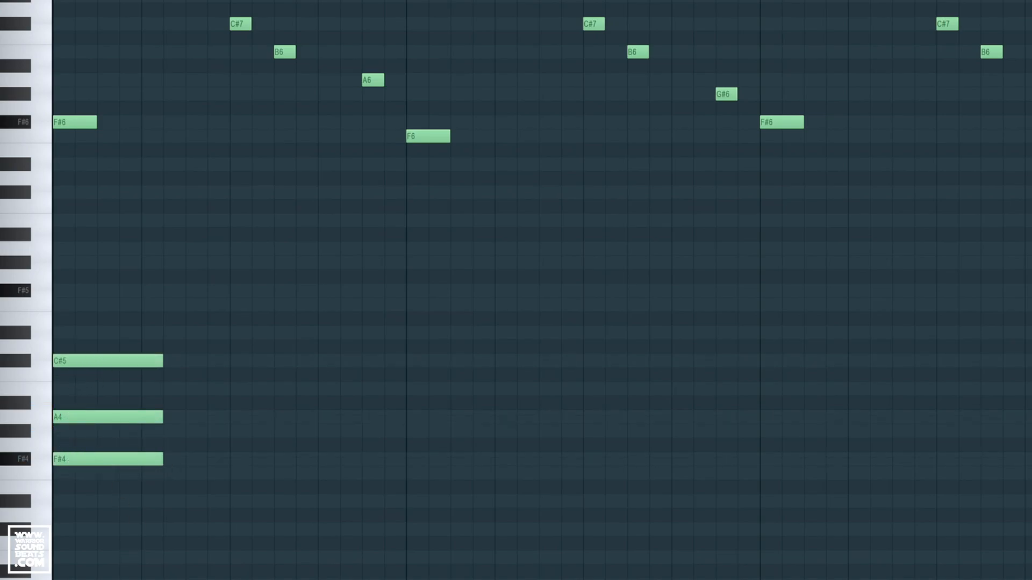
pyautogui.press('space')
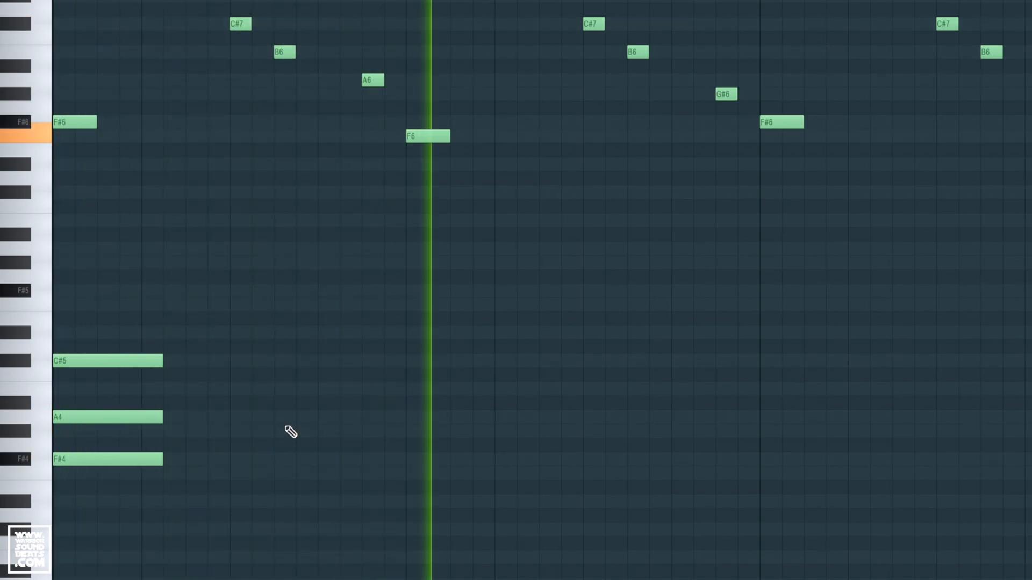
pyautogui.press('space')
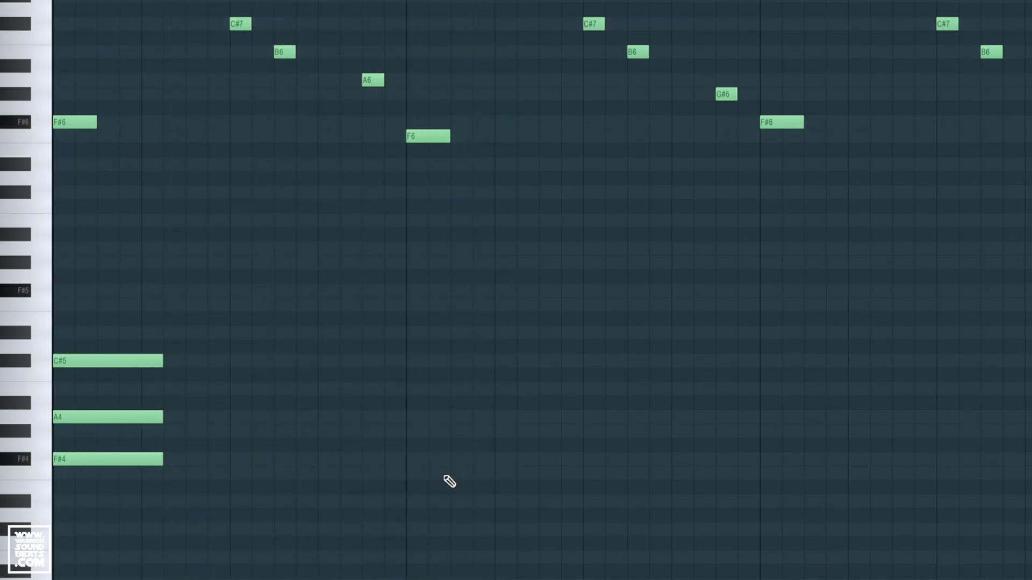
# - Add a five-step F4, G#4 and C#5 chord at the start of bar 2 and play it
pyautogui.click(416, 473)
pyautogui.click(417, 432)
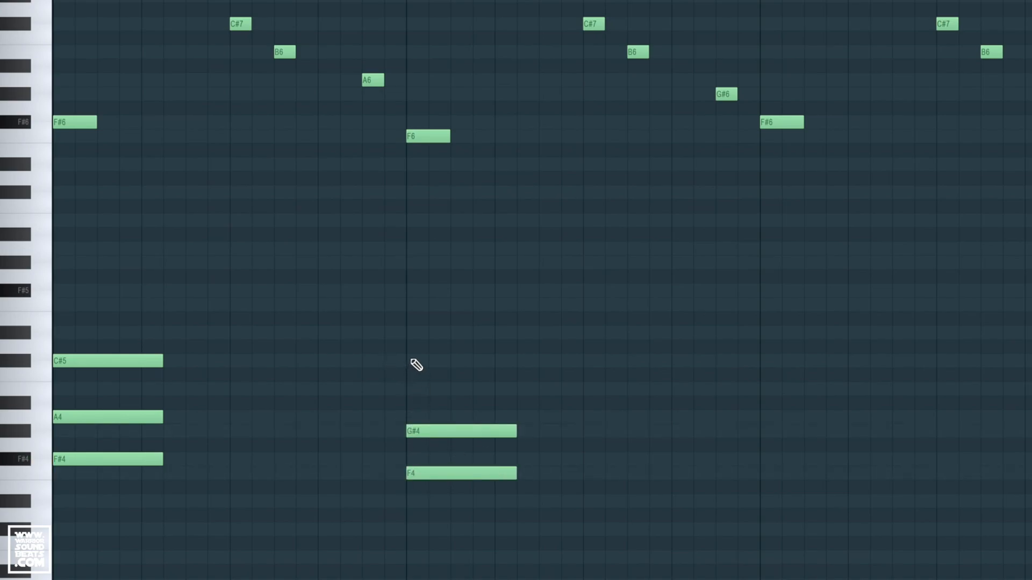
pyautogui.click(415, 363)
pyautogui.press('space')
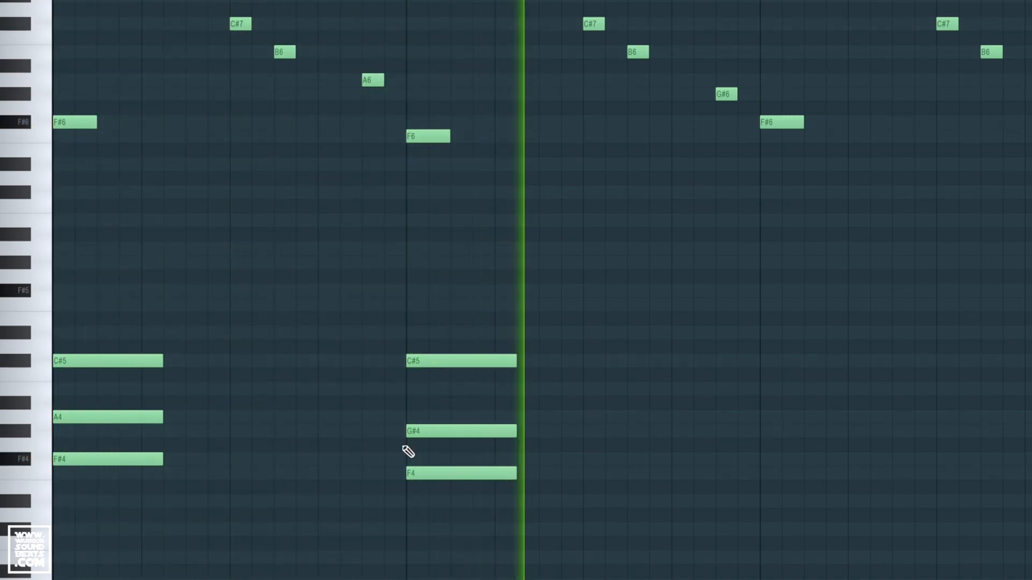
pyautogui.press('space')
# - Copy the bar 1 chord to the start of bar 3 and add a two-step G#4, B4 and D#5 chord just before it
pyautogui.moveTo(539, 470); pyautogui.dragTo(818, 382)
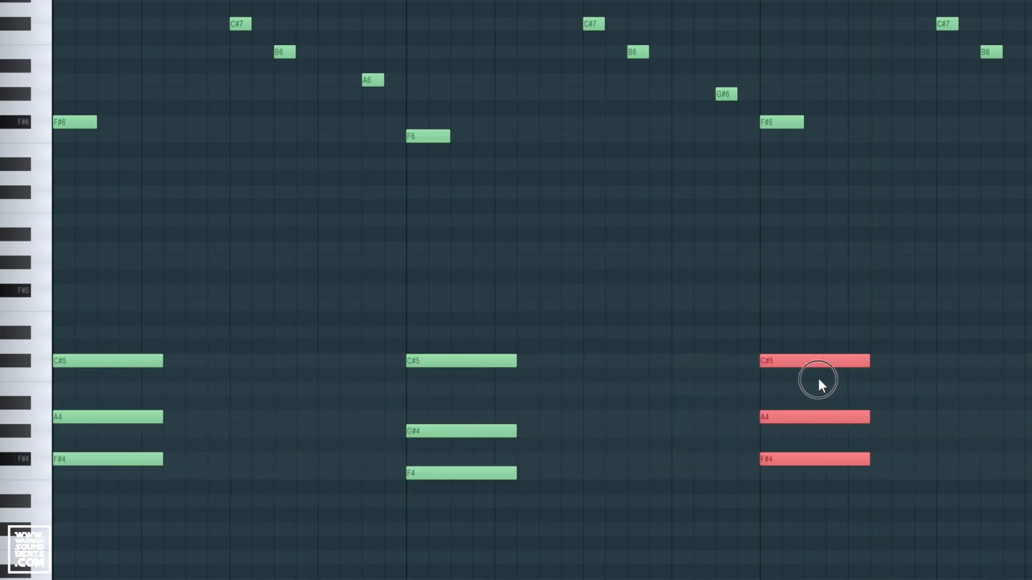
pyautogui.click(659, 376)
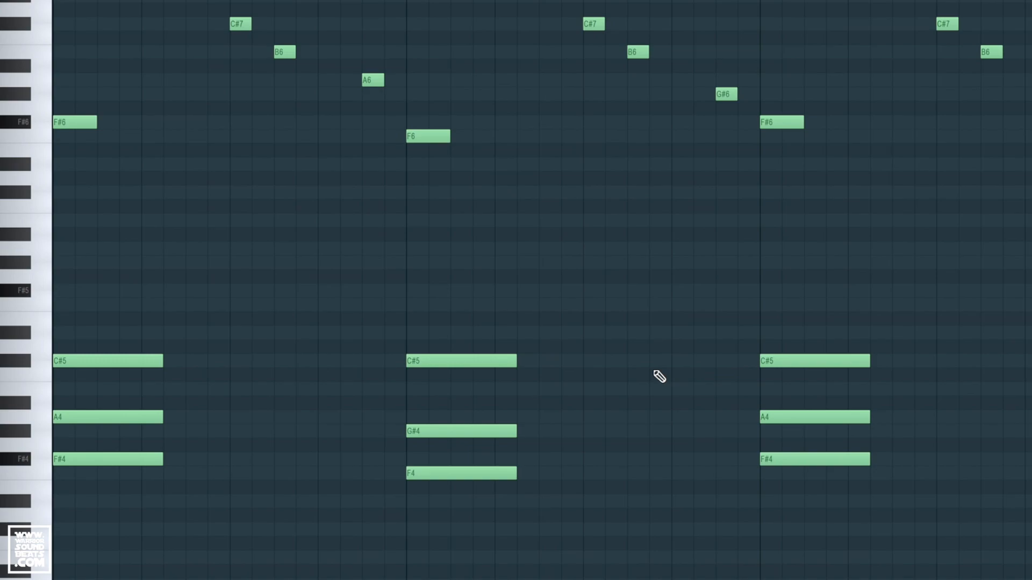
pyautogui.click(720, 432)
pyautogui.moveTo(820, 434); pyautogui.dragTo(748, 435)
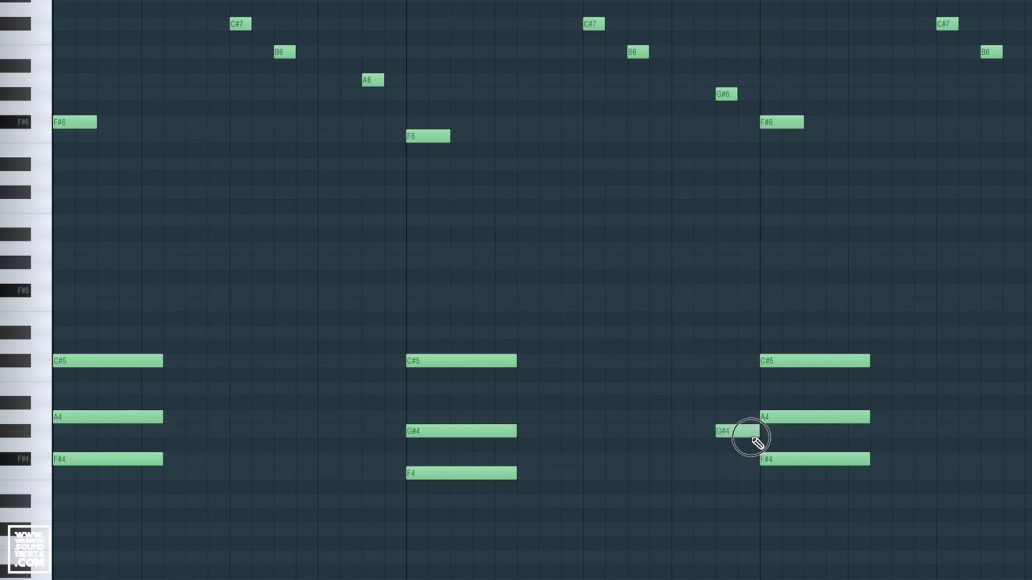
pyautogui.click(721, 388)
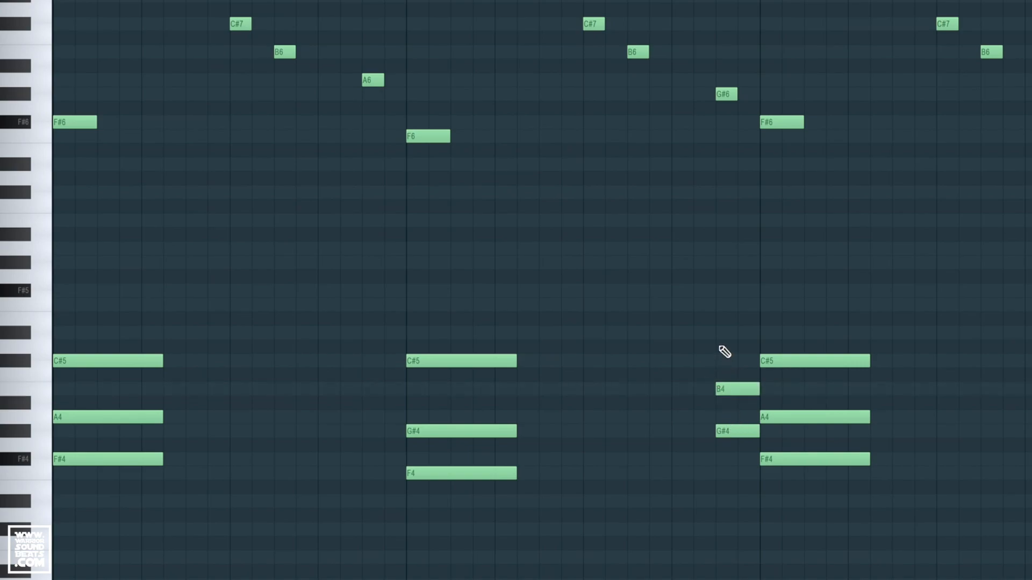
pyautogui.click(720, 333)
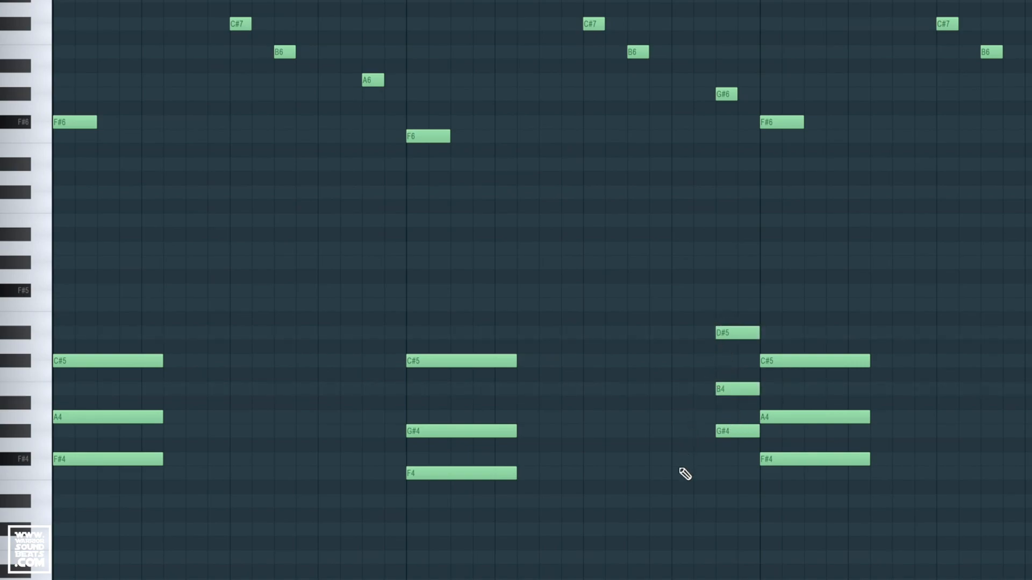
# - Shorten the transition chord before bar 3 to one step, move it under the G#6 melody note as C#5, F5 and G#5, and play it
pyautogui.press('space')
pyautogui.moveTo(743, 458); pyautogui.dragTo(742, 332)
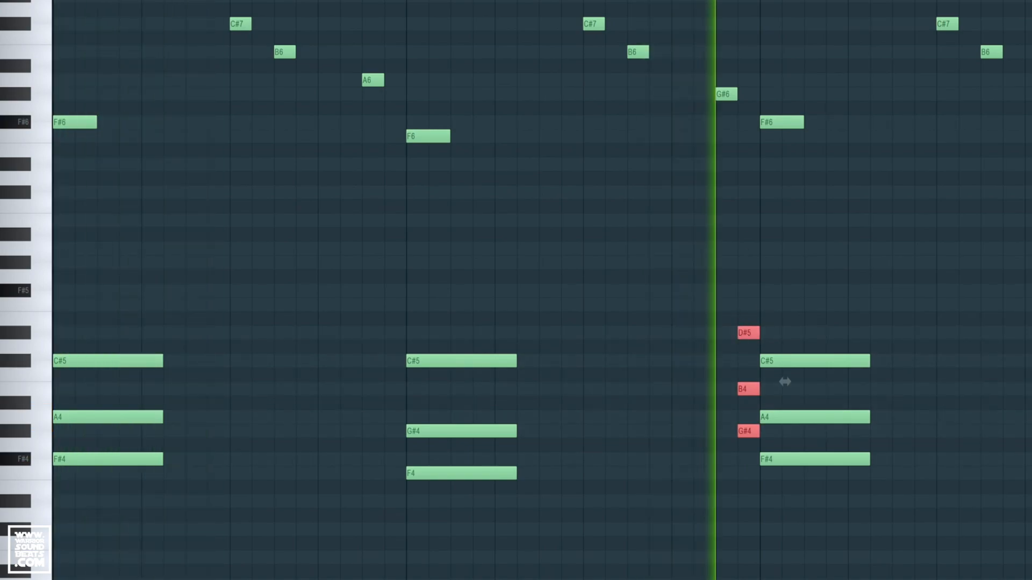
pyautogui.press('space')
pyautogui.moveTo(748, 332); pyautogui.dragTo(718, 295)
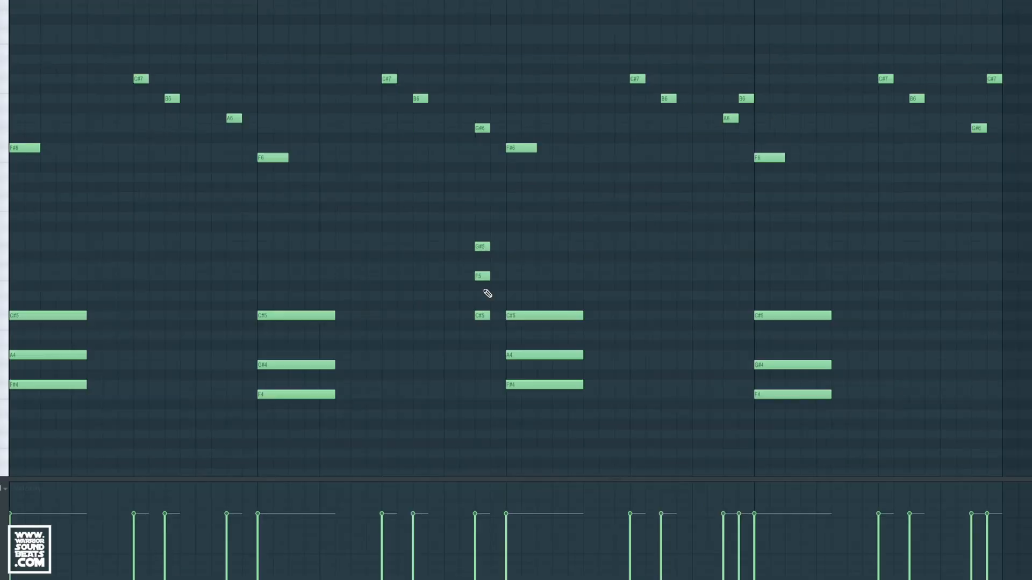
pyautogui.press('space')
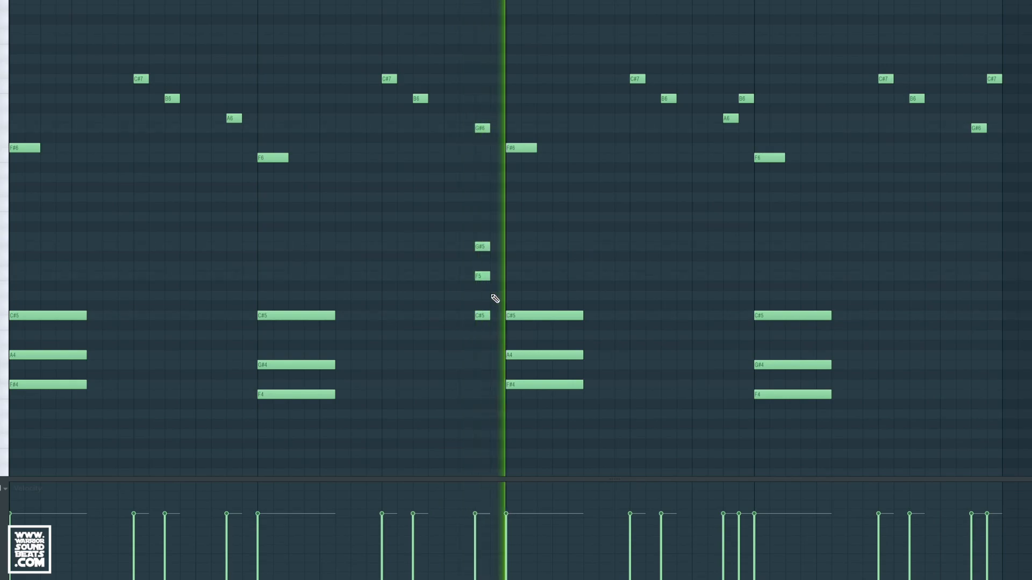
pyautogui.press('space')
# - Move the C#5, F5 and G#5 chord at the end of bar 2 two steps earlier, lengthen it to two steps and play it
pyautogui.moveTo(482, 271); pyautogui.dragTo(492, 329)
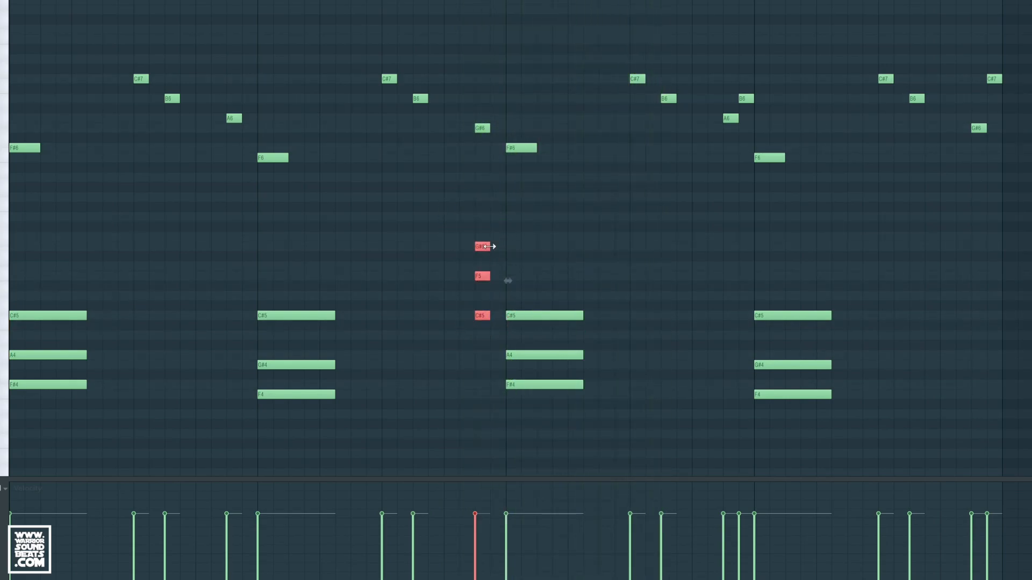
pyautogui.moveTo(494, 245); pyautogui.dragTo(458, 245)
pyautogui.press('space')
pyautogui.press('space')
pyautogui.press('space')
pyautogui.press('space')
pyautogui.keyDown('ctrl'); pyautogui.click(436, 352); pyautogui.keyUp('ctrl')
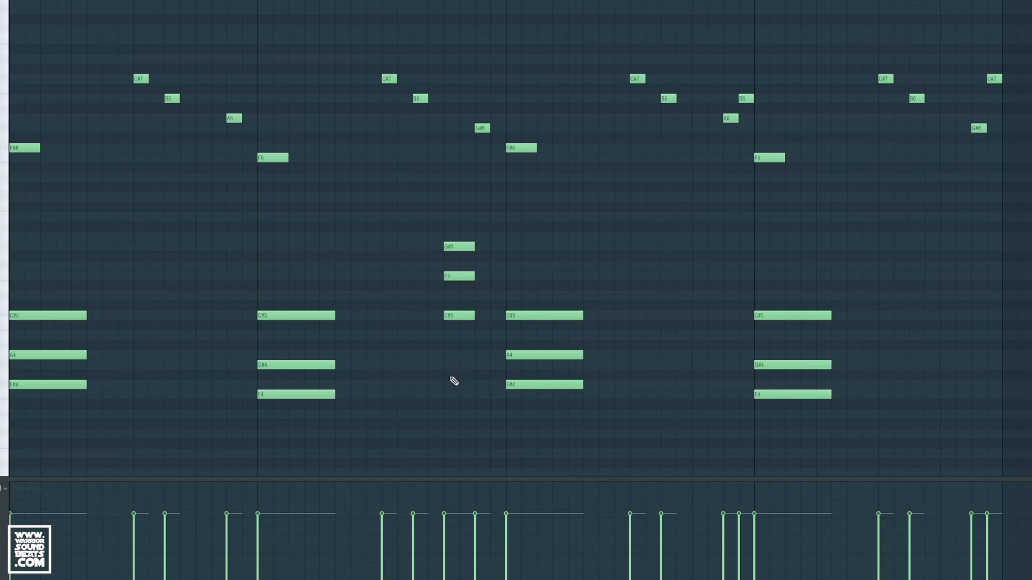
# - Add a three-step F#4 note beneath the transition chord at the end of bar 2 and play it
pyautogui.click(446, 385)
pyautogui.moveTo(475, 385); pyautogui.dragTo(486, 385)
pyautogui.press('space')
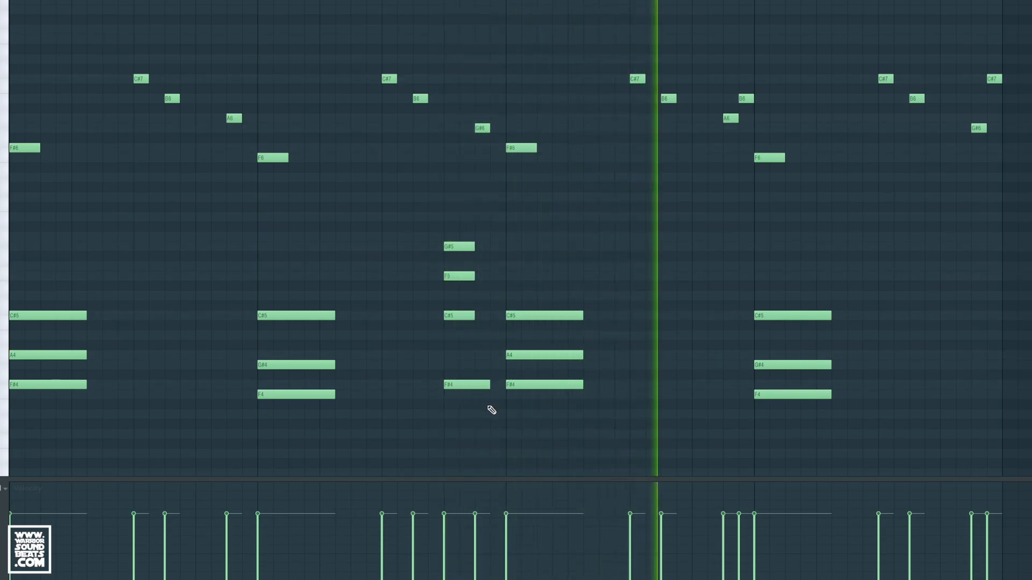
# - Copy the transition chord with its F#4 note to the matching position at the end of bar 4
pyautogui.moveTo(461, 344); pyautogui.dragTo(451, 230)
pyautogui.moveTo(456, 316); pyautogui.dragTo(949, 322)
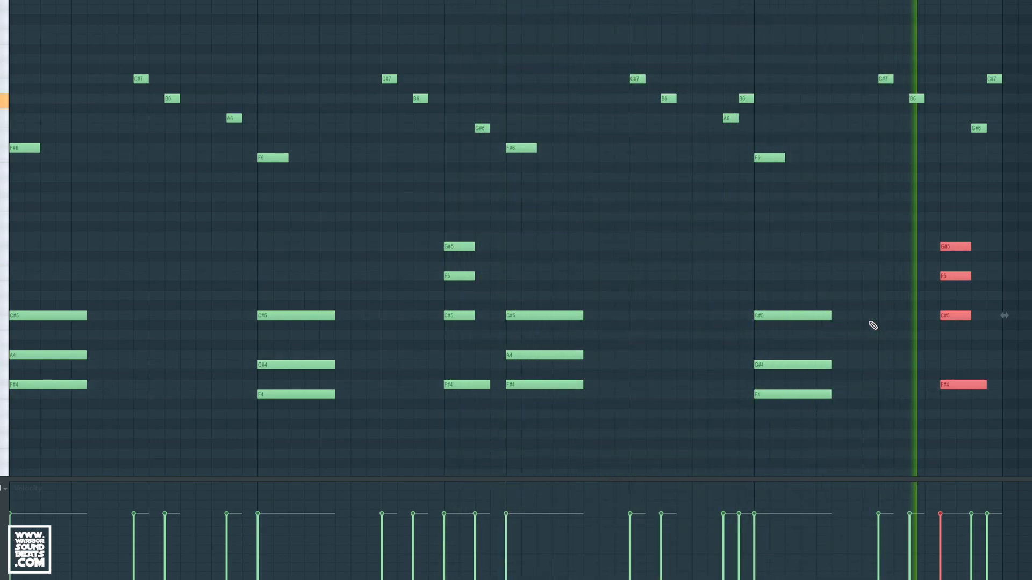
pyautogui.press('space')
pyautogui.rightClick(855, 300)
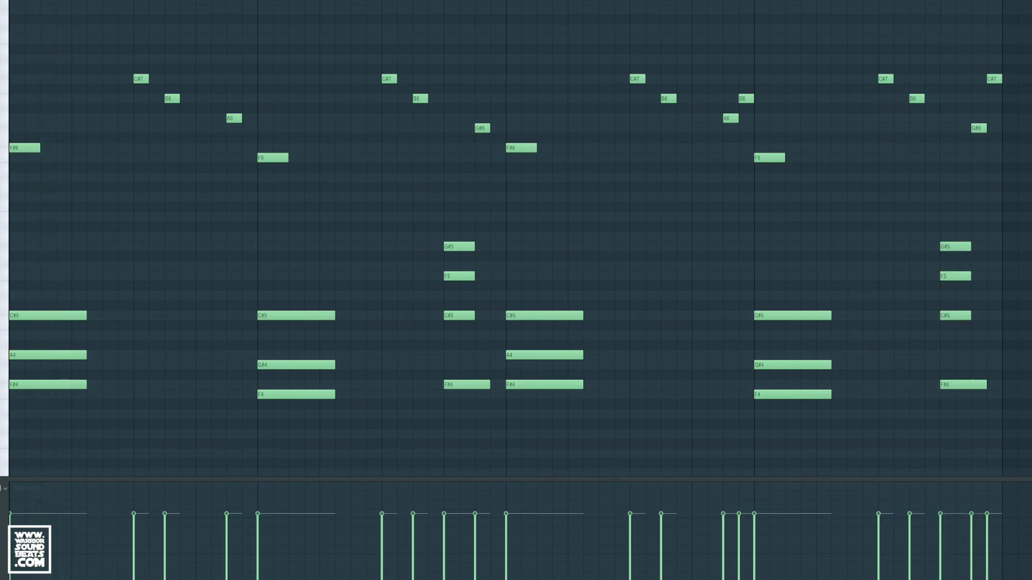
# - Open the playlist and duplicate the whole eight-bar arrangement of drums and piano from bar 9 onwards
pyautogui.moveTo(1031, 438); pyautogui.dragTo(96, 237)
pyautogui.keyDown('ctrl'); pyautogui.click(190, 234); pyautogui.keyUp('ctrl')
pyautogui.press('F5')
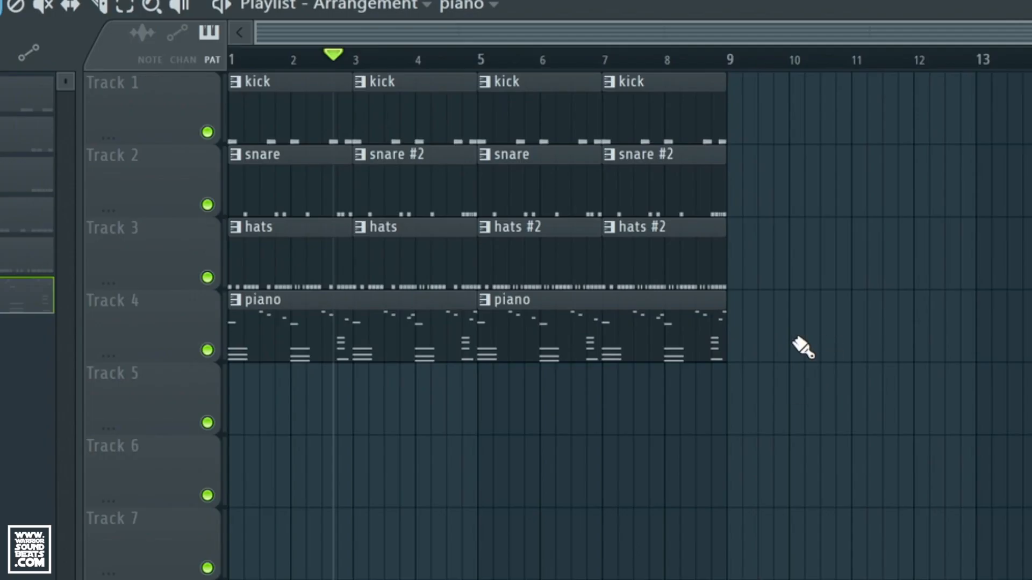
pyautogui.moveTo(795, 355); pyautogui.dragTo(773, 131)
pyautogui.keyDown('ctrl'); pyautogui.click(805, 477); pyautogui.keyUp('ctrl')
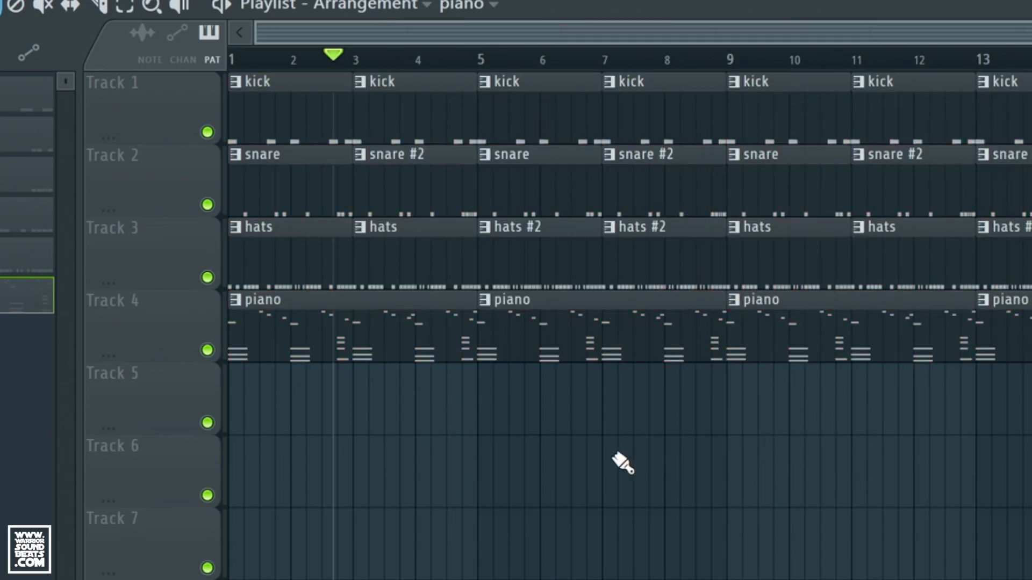
# - Delete the piano clip at bar 5 and make the bar 1 piano clip unique as piano #2
pyautogui.rightClick(568, 317)
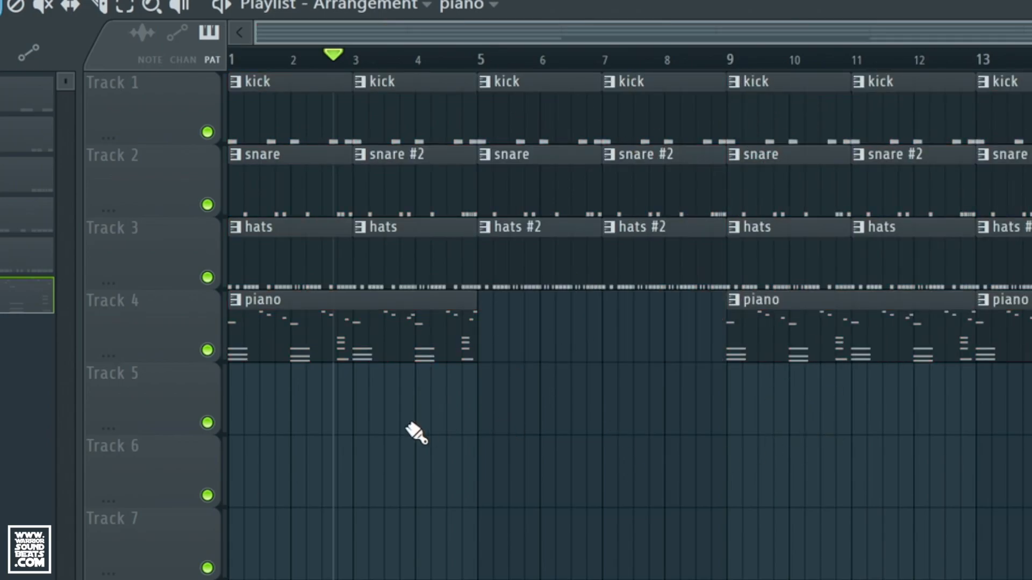
pyautogui.click(249, 301)
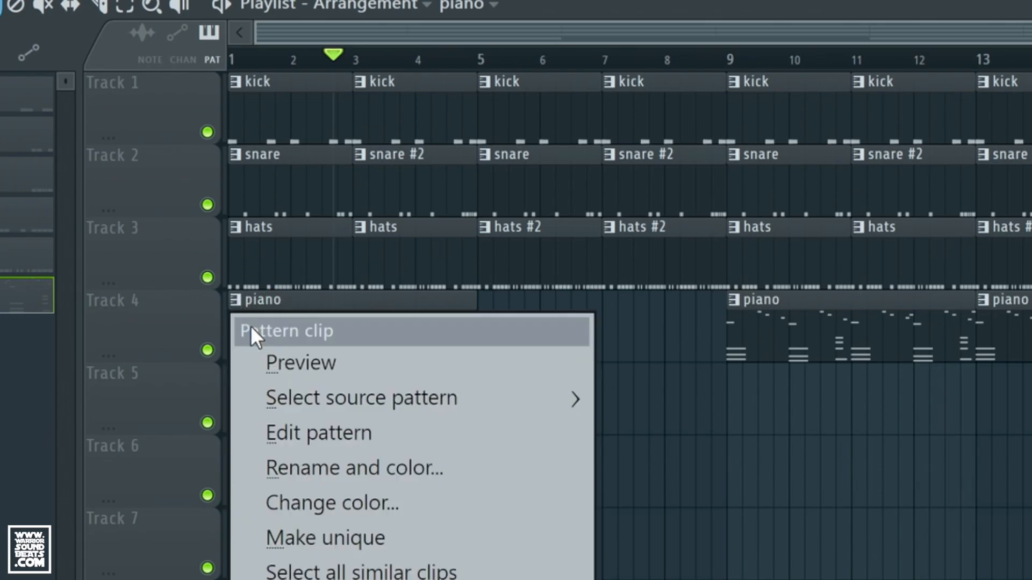
pyautogui.click(333, 540)
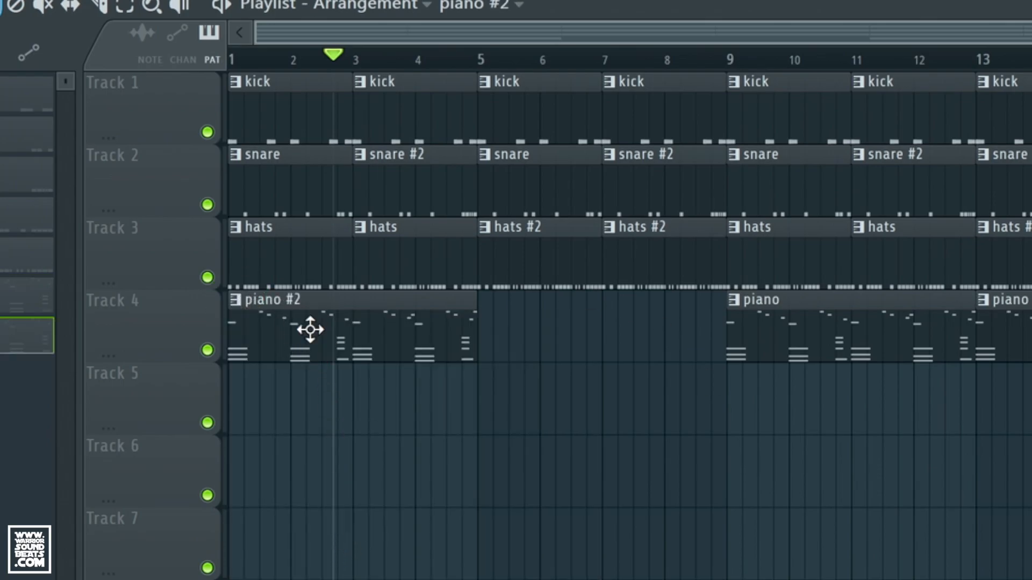
# - Remove every chord except the first from piano #2 and place another piano #2 clip at bar 5
pyautogui.doubleClick(308, 330)
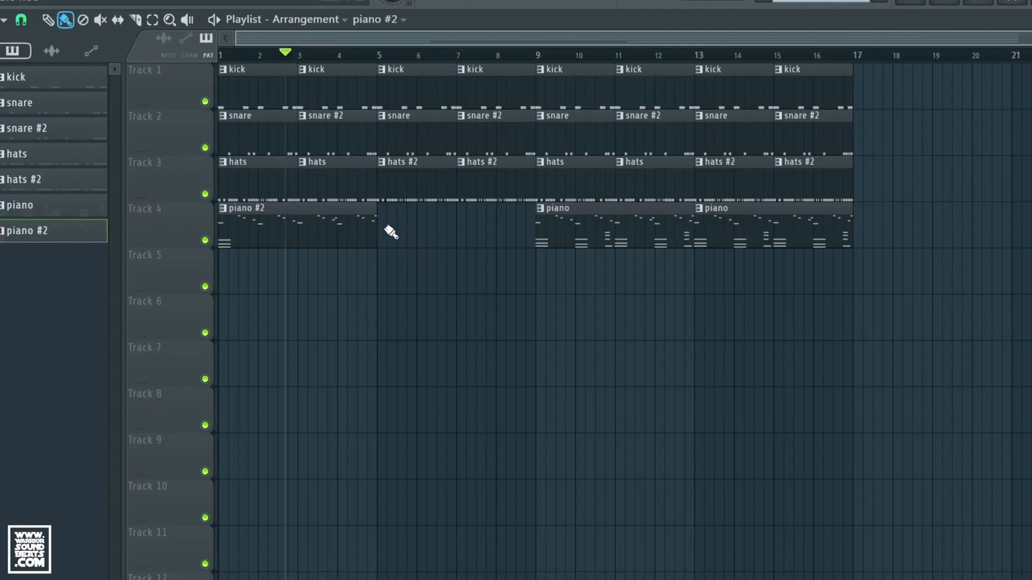
pyautogui.click(390, 232)
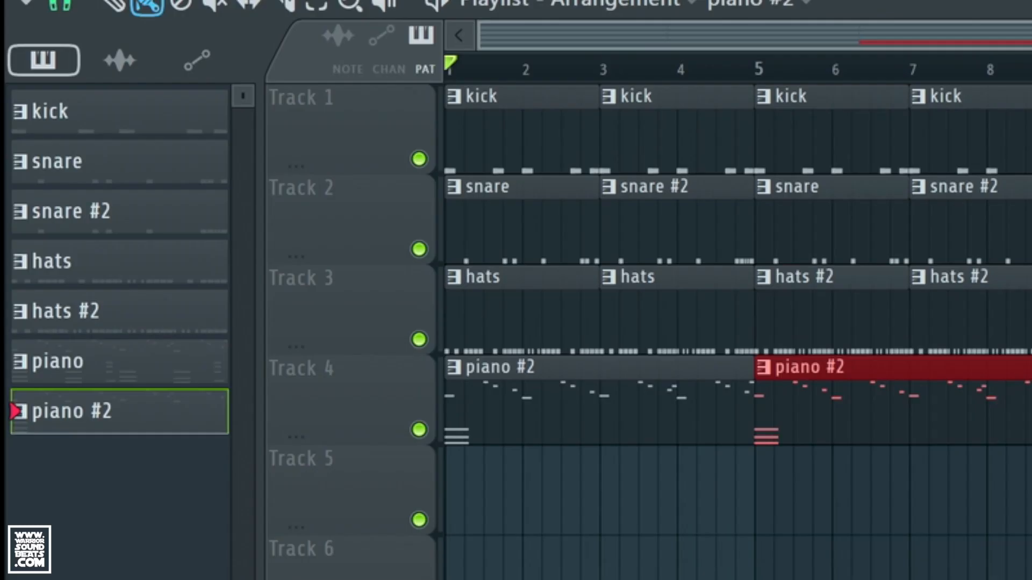
# - Play the arrangement and delete the stray four-step note above the melody in bar 2 of piano #2
pyautogui.press('space')
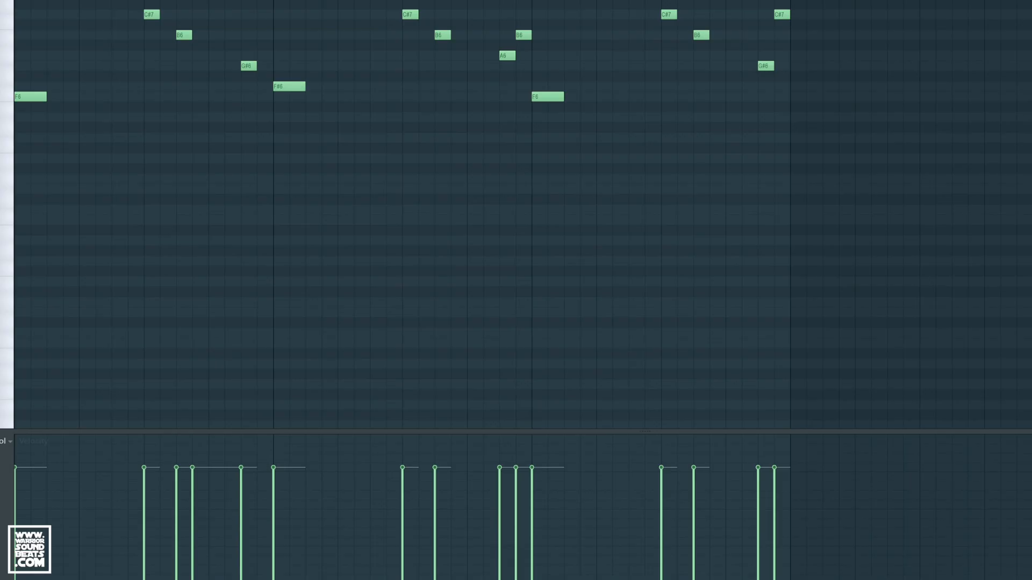
pyautogui.rightClick(210, 1)
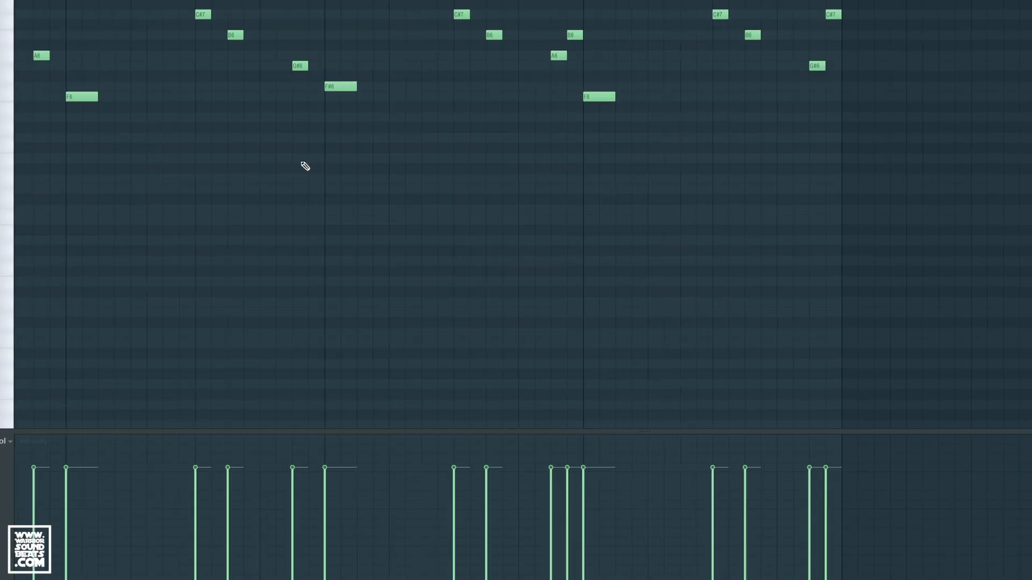
# - Copy the bar 1 chord in piano #2 three times at half-bar intervals through the end of bar 2
pyautogui.hscroll(-3, 304, 166)
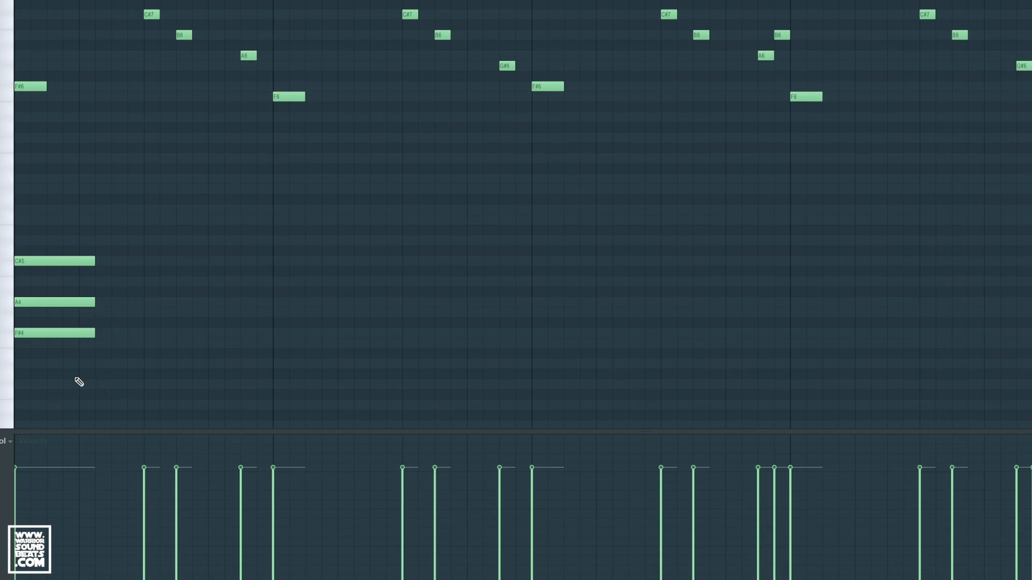
pyautogui.moveTo(140, 371); pyautogui.dragTo(9, 212)
pyautogui.moveTo(31, 262); pyautogui.dragTo(425, 265)
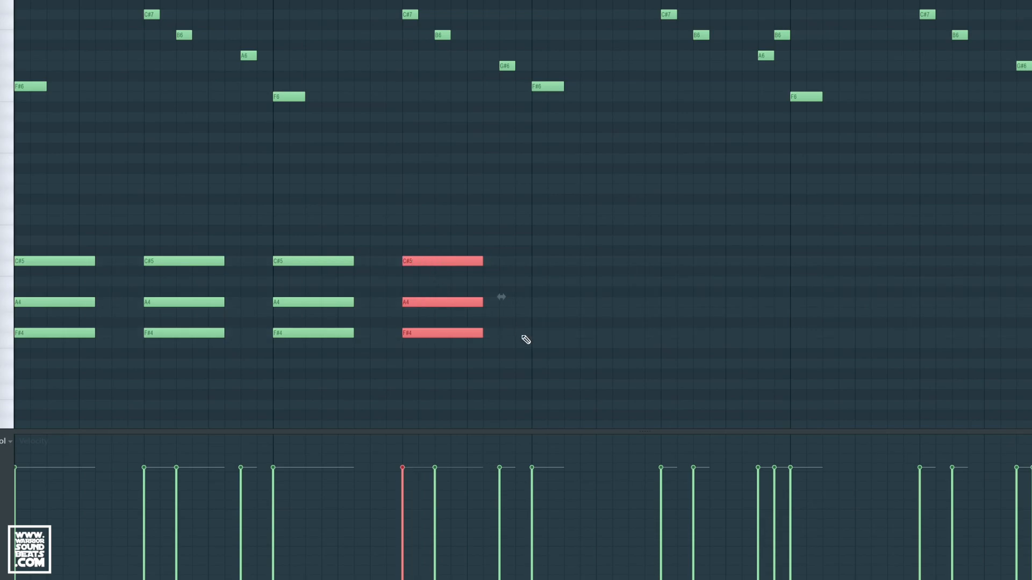
# - Lower the velocity of the three copied chords together, leaving the original bar 1 chord at full velocity
pyautogui.moveTo(521, 357); pyautogui.dragTo(219, 270)
pyautogui.moveTo(154, 241); pyautogui.dragTo(160, 238)
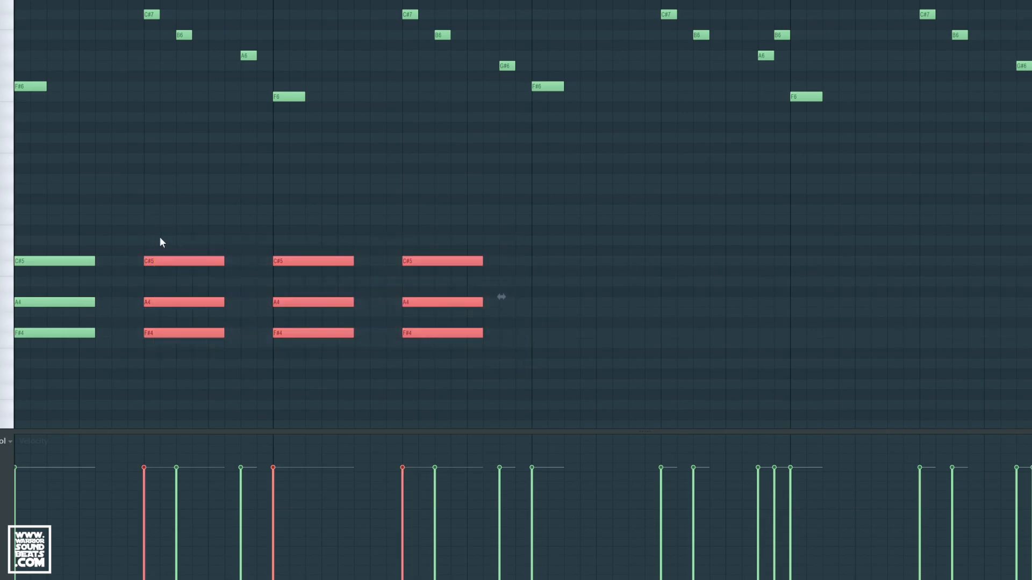
pyautogui.scroll(-10, 274, 160)
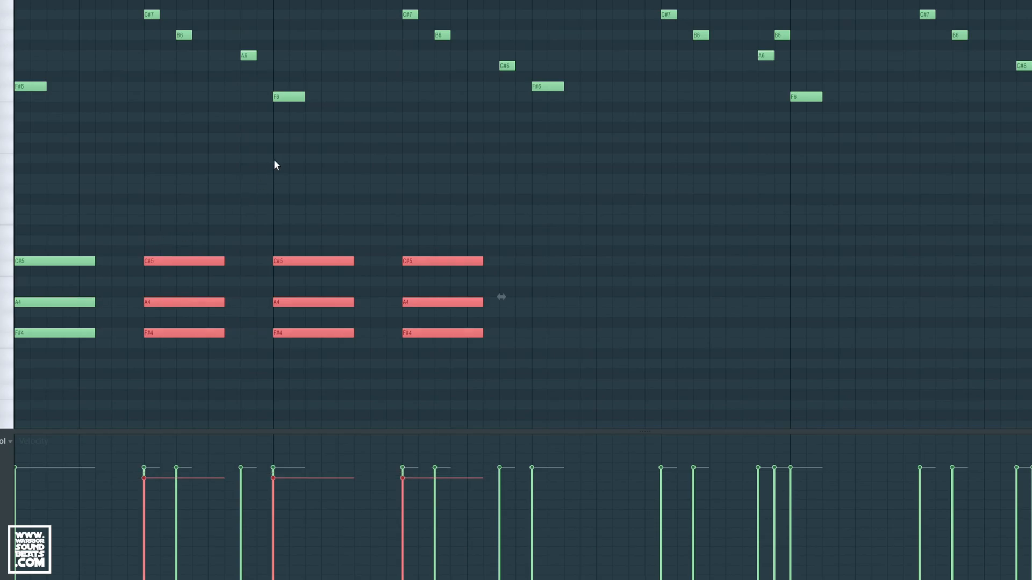
pyautogui.scroll(-6, 274, 161)
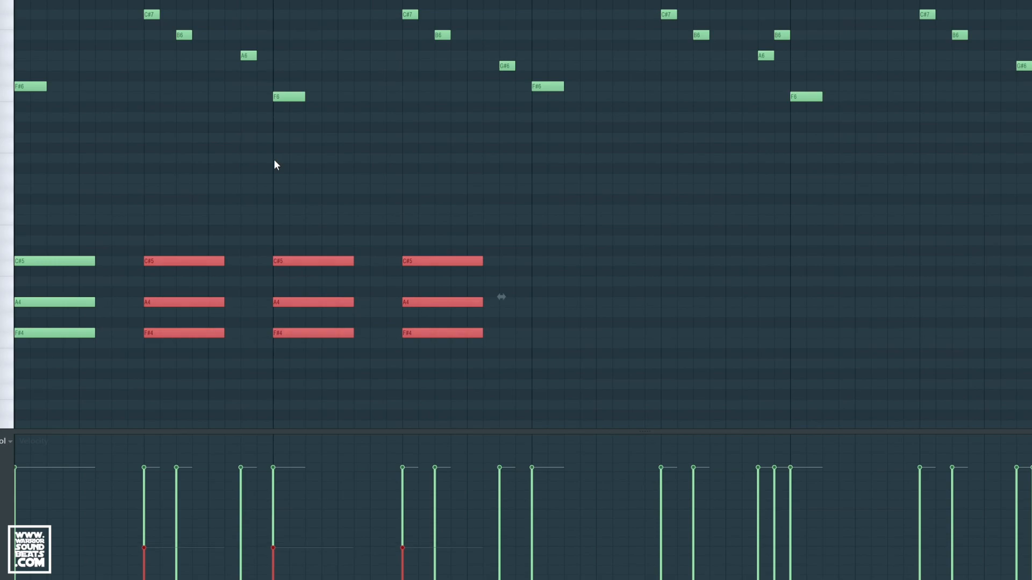
pyautogui.click(370, 357)
pyautogui.rightClick(382, 357)
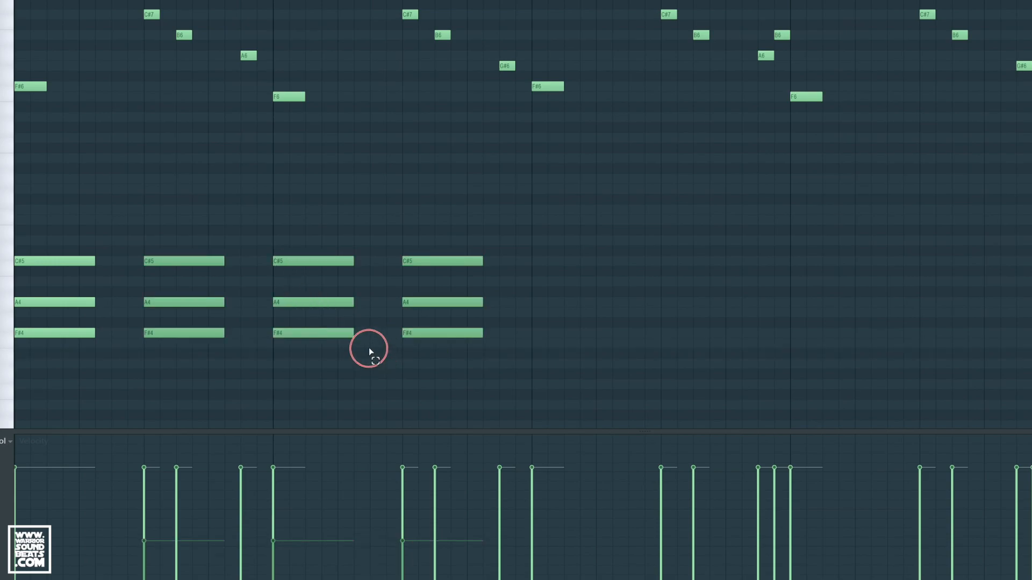
# - Lower the velocity of the second and third copied chords progressively further for a fading echo, and play it
pyautogui.moveTo(370, 352); pyautogui.dragTo(299, 258)
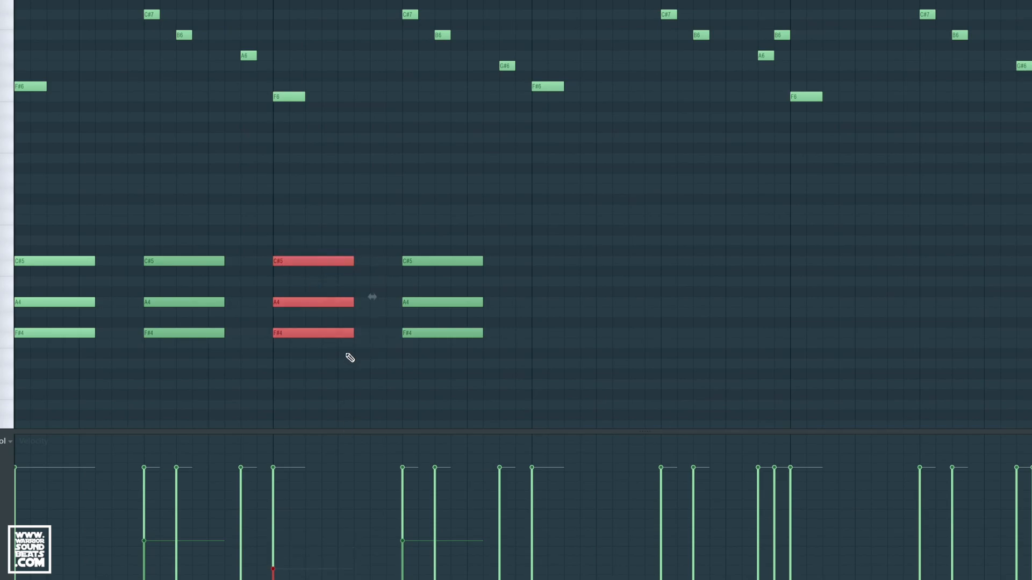
pyautogui.hotkey('ctrl', 'b')
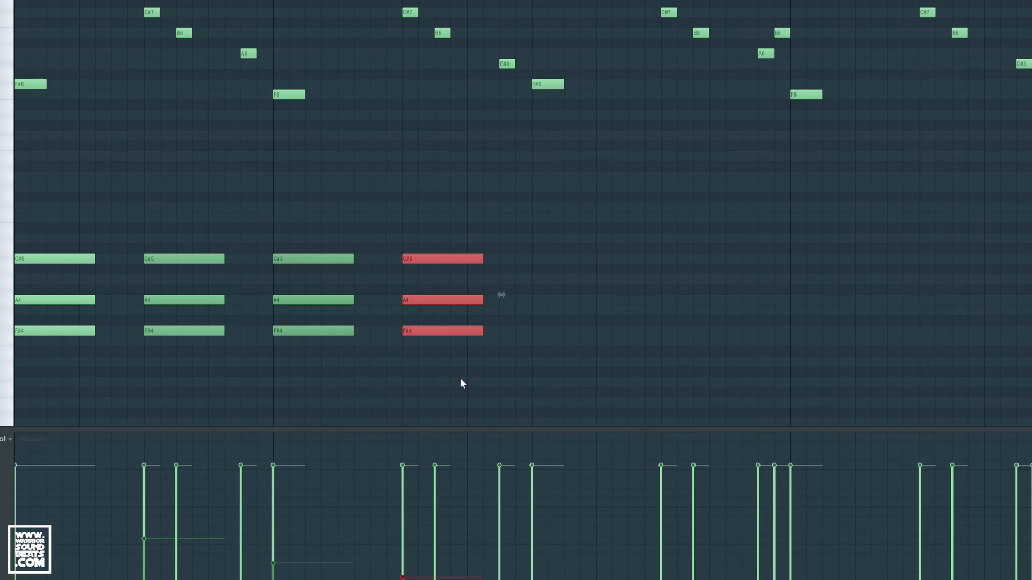
pyautogui.press('space')
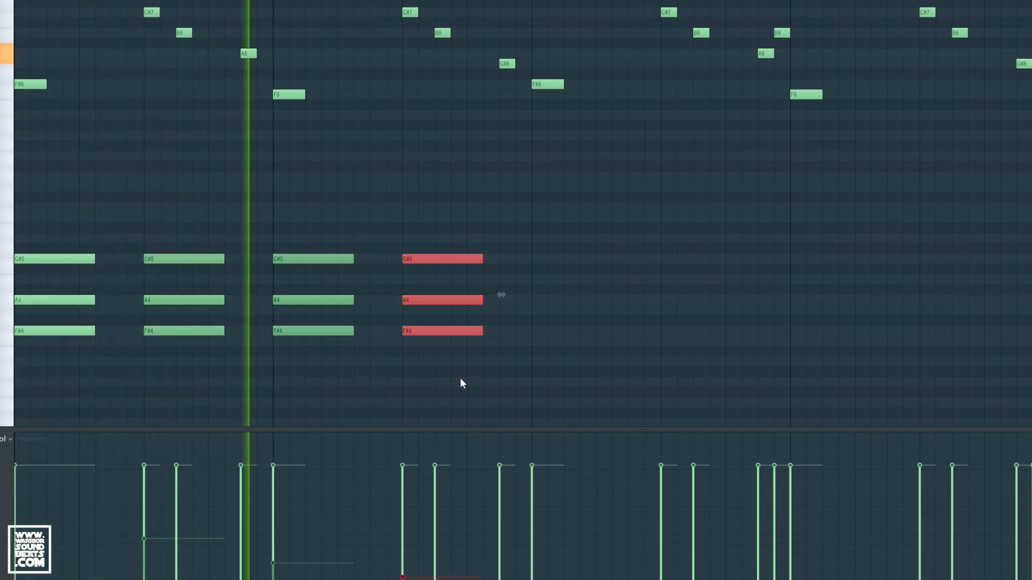
pyautogui.press('space')
pyautogui.keyDown('ctrl'); pyautogui.click(459, 370); pyautogui.keyUp('ctrl')
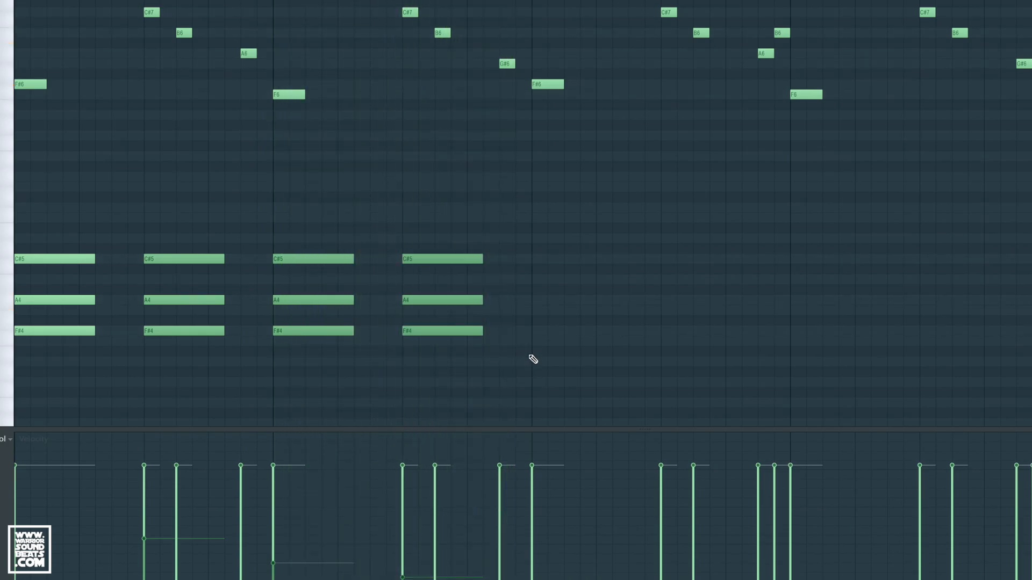
# - Move the three echo chords back to back after the first chord, raise their velocities slightly and play the result
pyautogui.moveTo(530, 355); pyautogui.dragTo(161, 219)
pyautogui.moveTo(199, 263); pyautogui.dragTo(151, 263)
pyautogui.keyDown('ctrl'); pyautogui.click(430, 363); pyautogui.keyUp('ctrl')
pyautogui.moveTo(451, 376); pyautogui.dragTo(242, 223)
pyautogui.moveTo(258, 264); pyautogui.dragTo(211, 261)
pyautogui.moveTo(414, 350); pyautogui.dragTo(298, 258)
pyautogui.moveTo(380, 335); pyautogui.dragTo(156, 244)
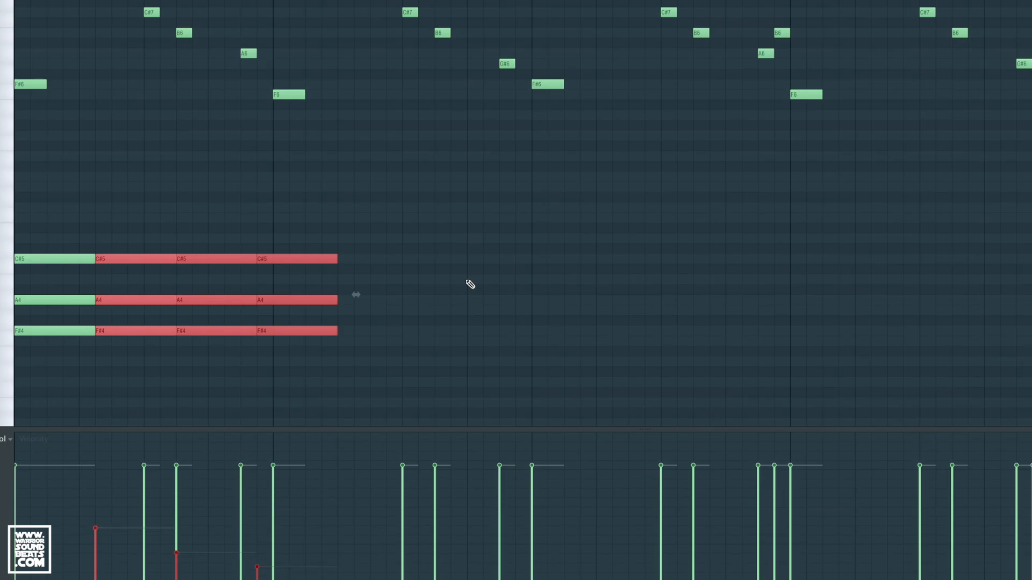
pyautogui.press('space')
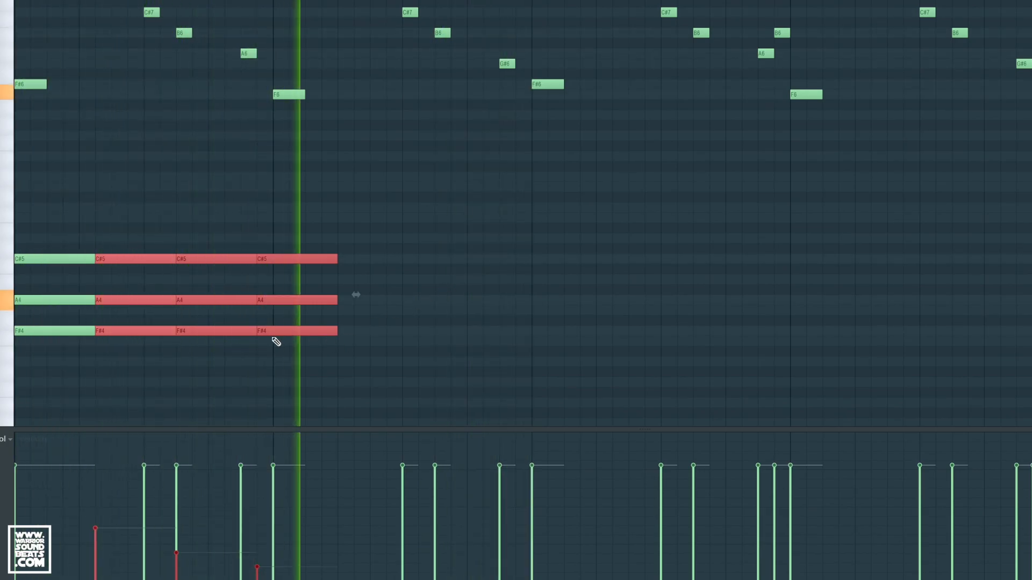
pyautogui.press('space')
# - Tighten the echo chords so that each starts four steps after the previous one, and play the pattern
pyautogui.moveTo(147, 259); pyautogui.dragTo(134, 261)
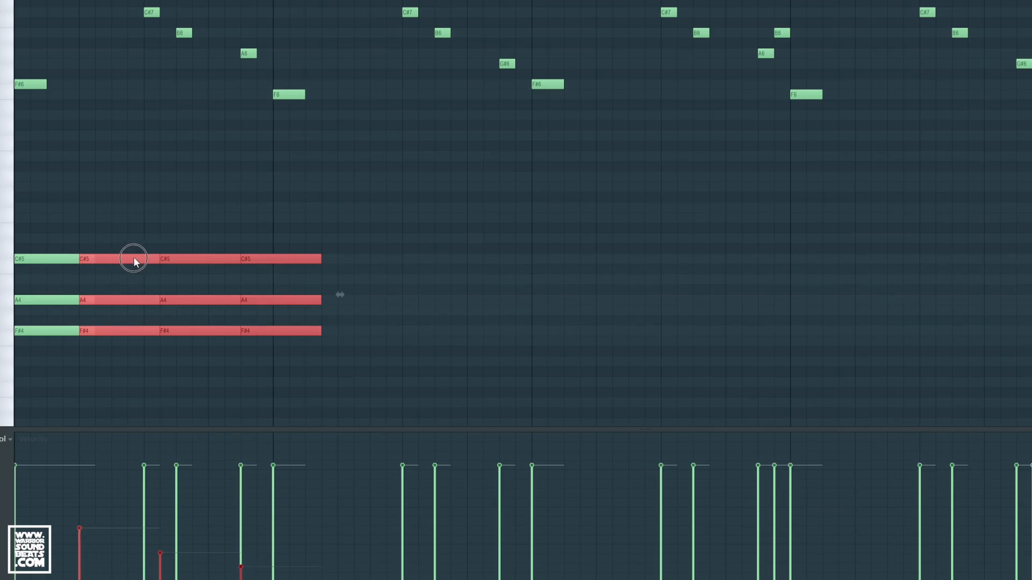
pyautogui.click(450, 296)
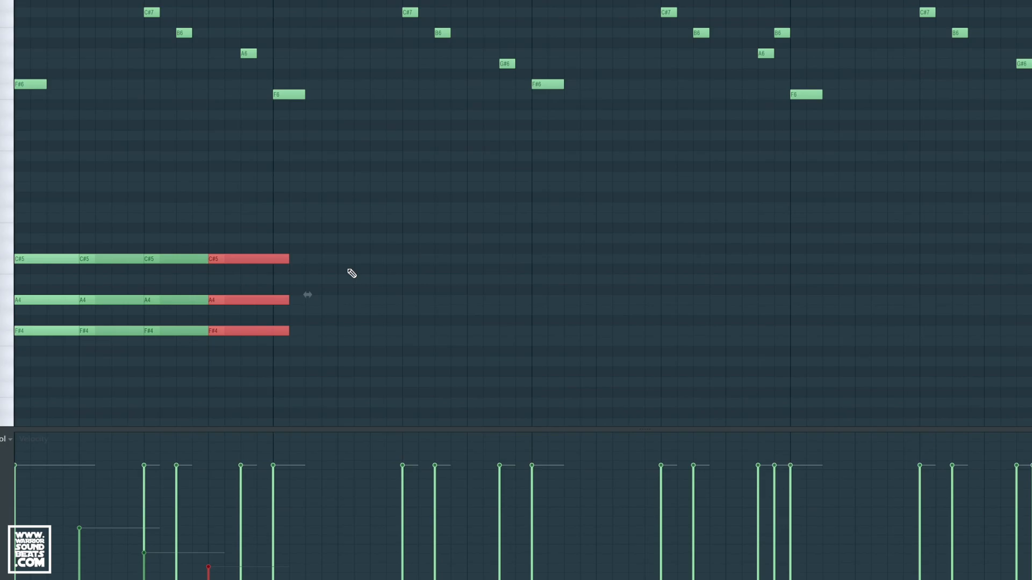
pyautogui.press('space')
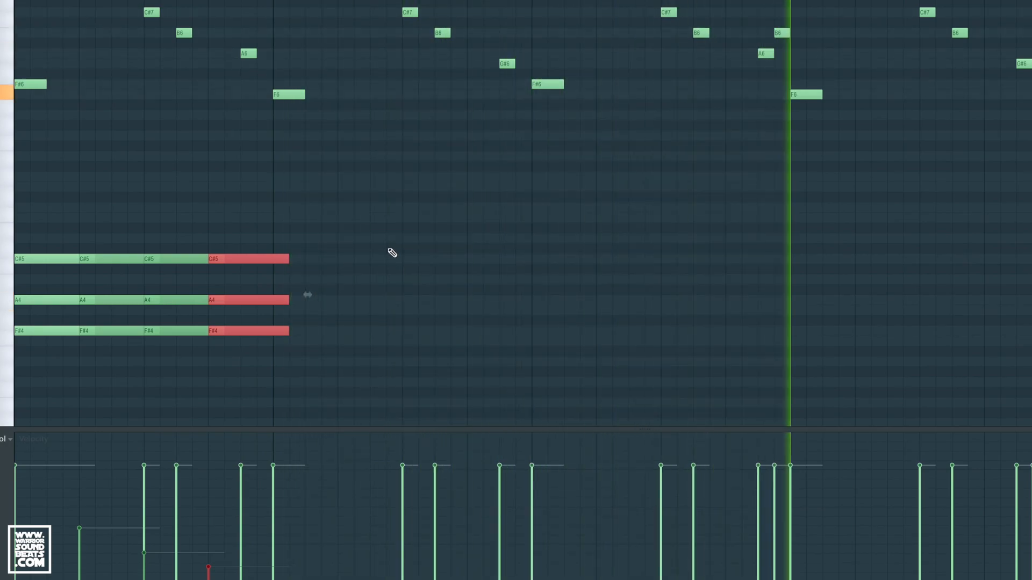
pyautogui.click(442, 246)
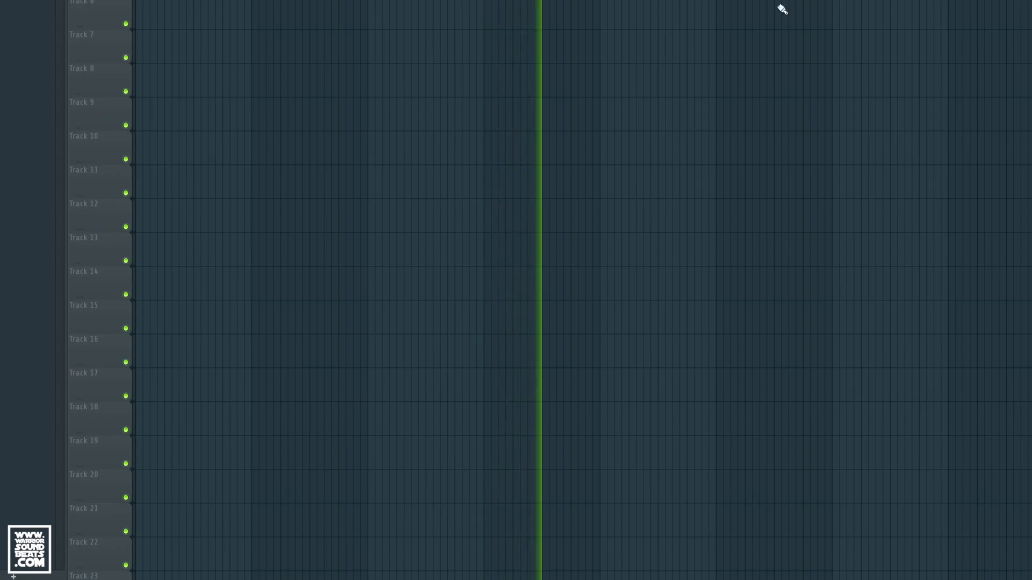
# - Stop playback and copy all the chords in the original piano pattern four steps later
pyautogui.press('space')
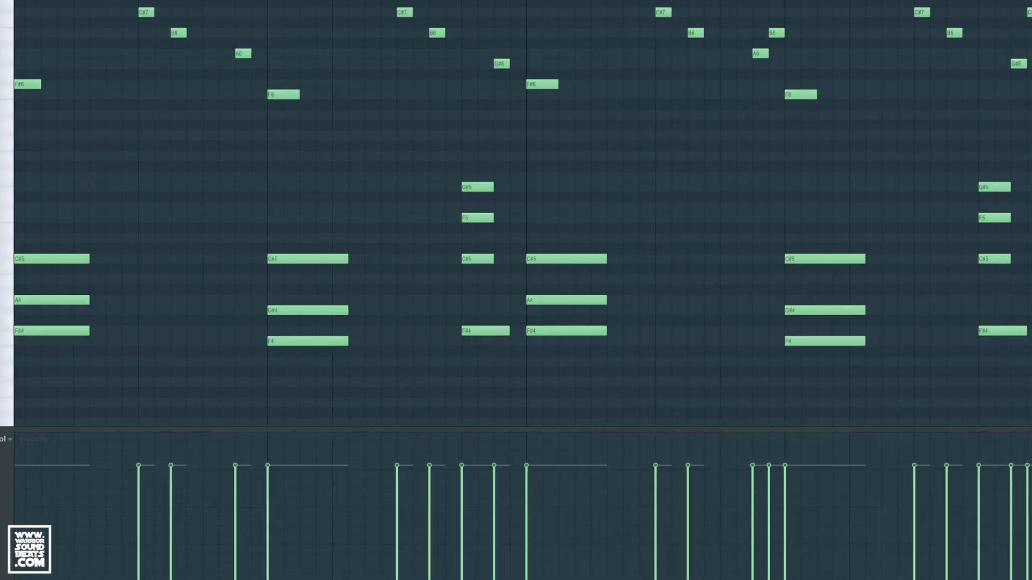
pyautogui.moveTo(1029, 354); pyautogui.dragTo(24, 171)
pyautogui.moveTo(54, 261); pyautogui.dragTo(13, 259)
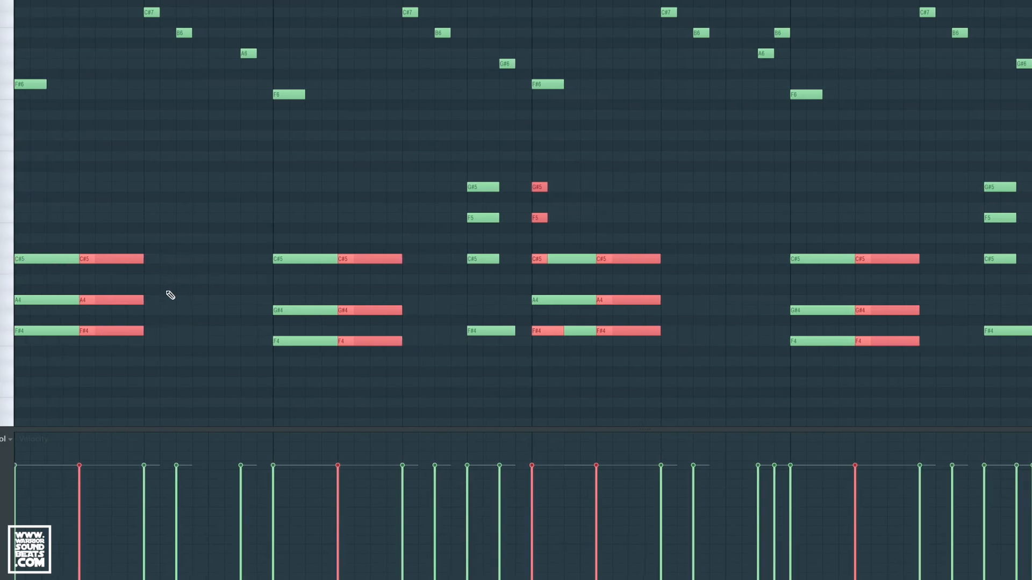
# - Lower the velocity of the copied chords so they sound as a quieter echo, and play the pattern
pyautogui.scroll(-7, 192, 279)
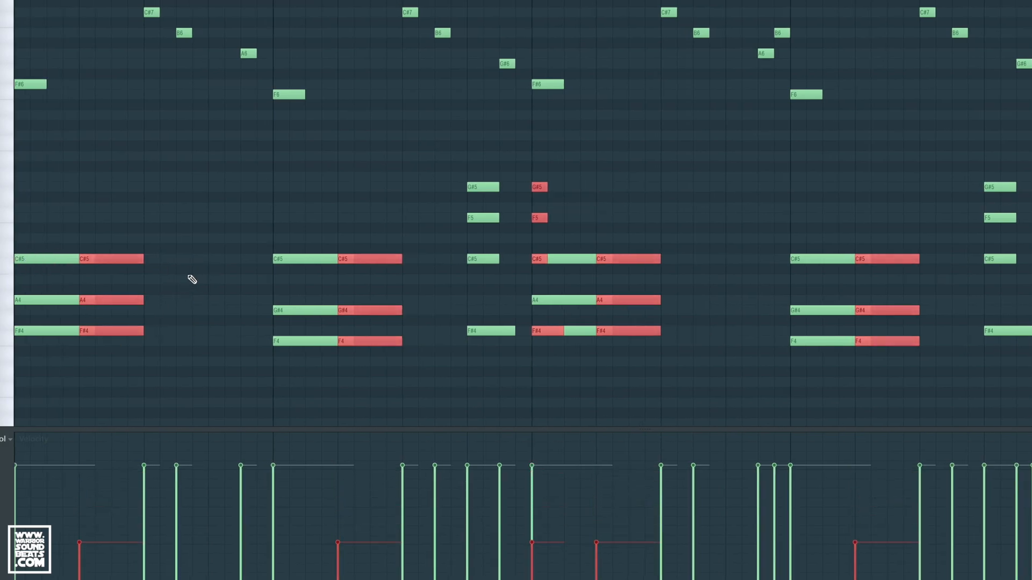
pyautogui.press('space')
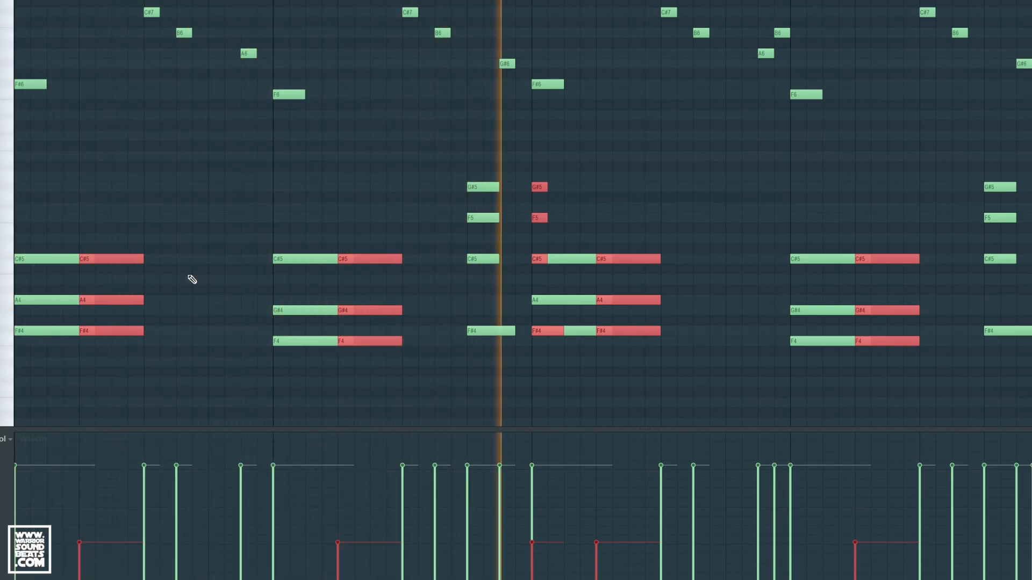
pyautogui.press('space')
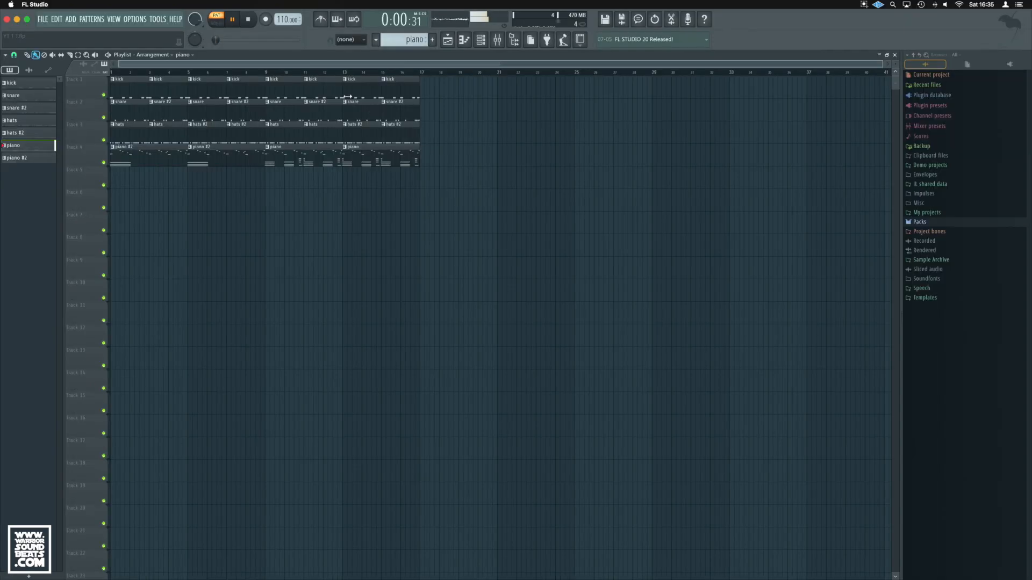
# - Switch playback to song mode and play the full sixteen-bar arrangement
pyautogui.press('l')
pyautogui.press('space')
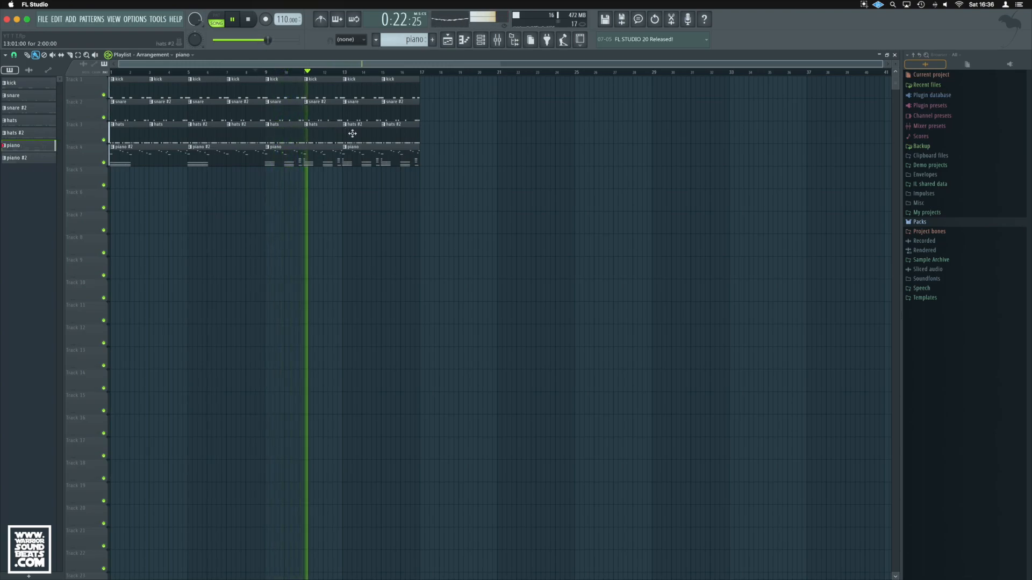
pyautogui.moveTo(366, 149); pyautogui.dragTo(365, 154)
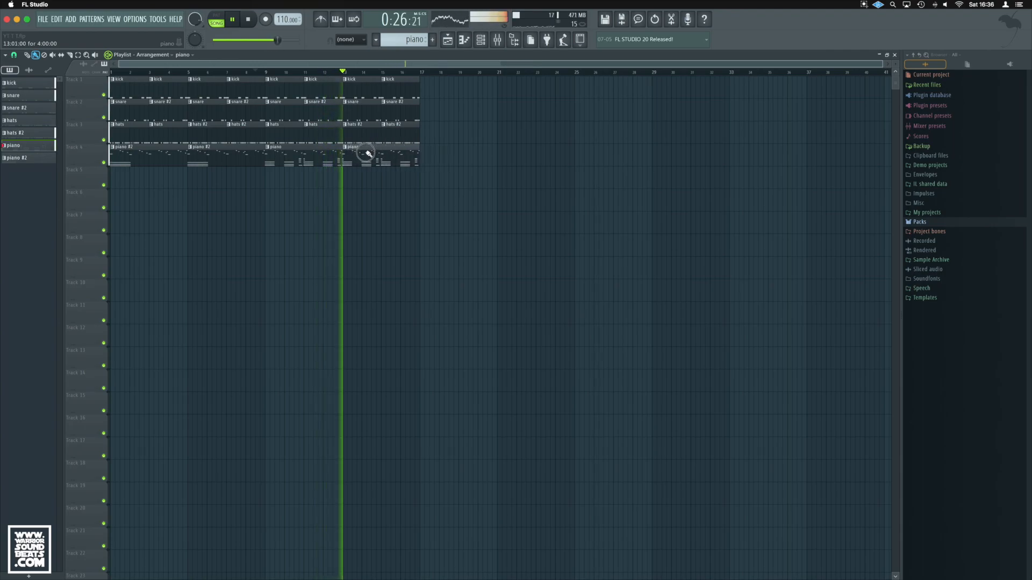
# - Delete the stray long high note above the melody in the second bar of the original piano pattern, and finish listening to the arrangement
pyautogui.doubleClick(302, 155)
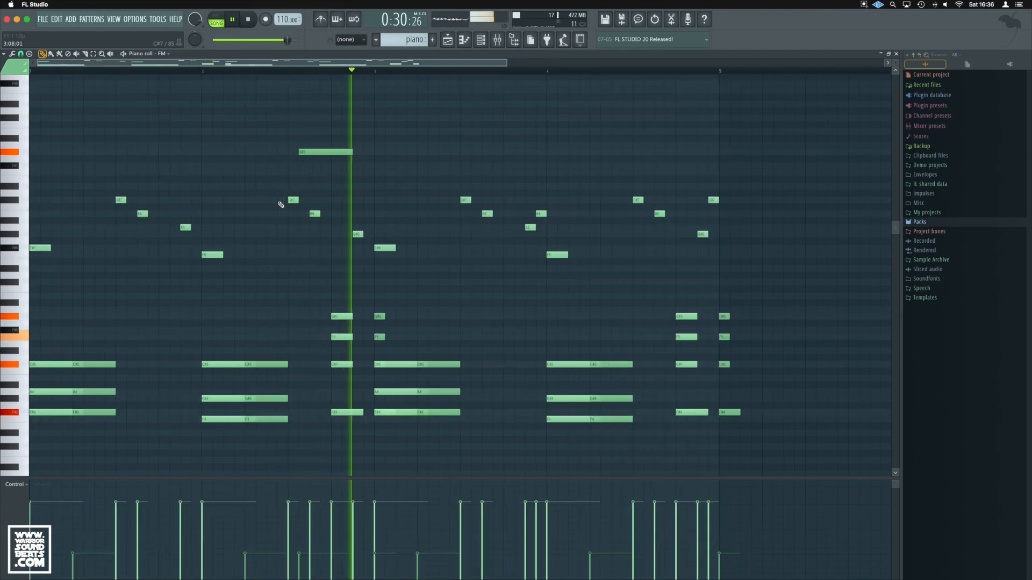
pyautogui.rightClick(321, 153)
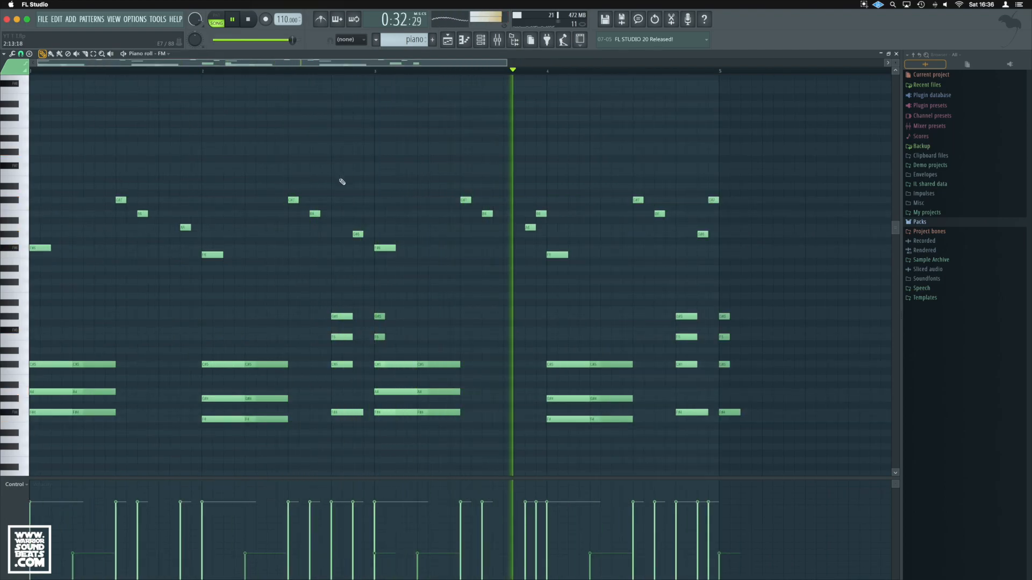
pyautogui.click(447, 40)
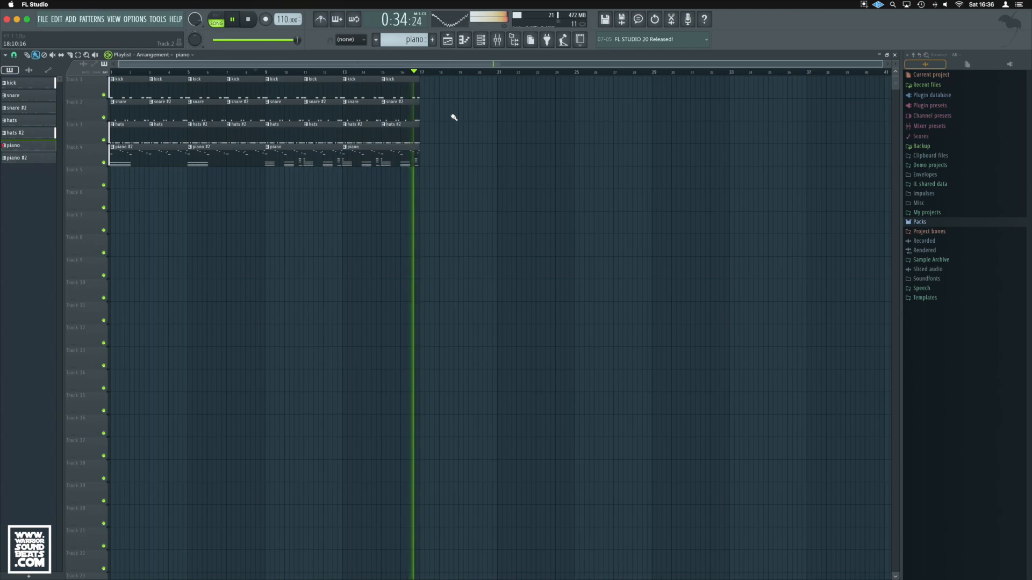
pyautogui.press('space')
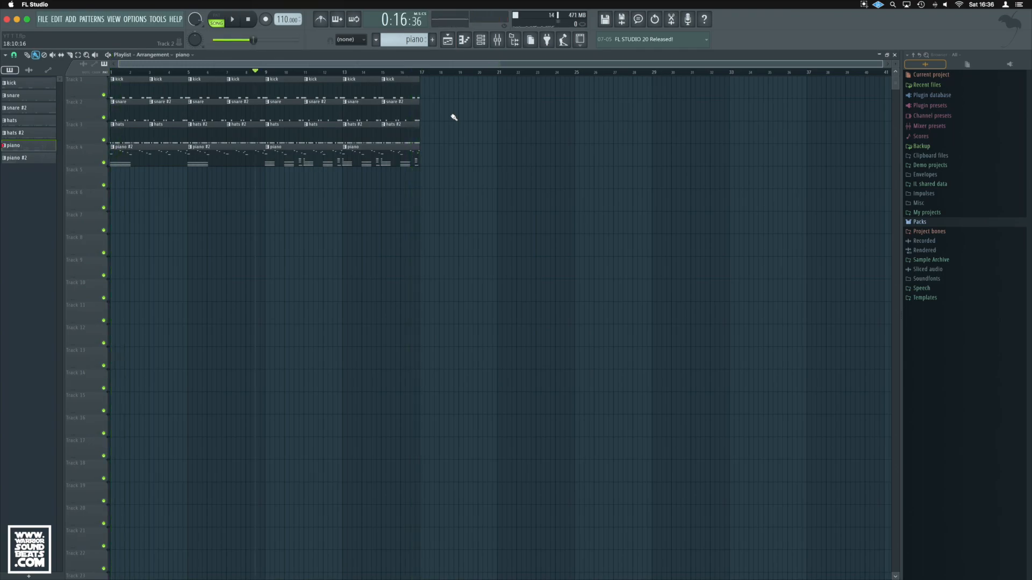